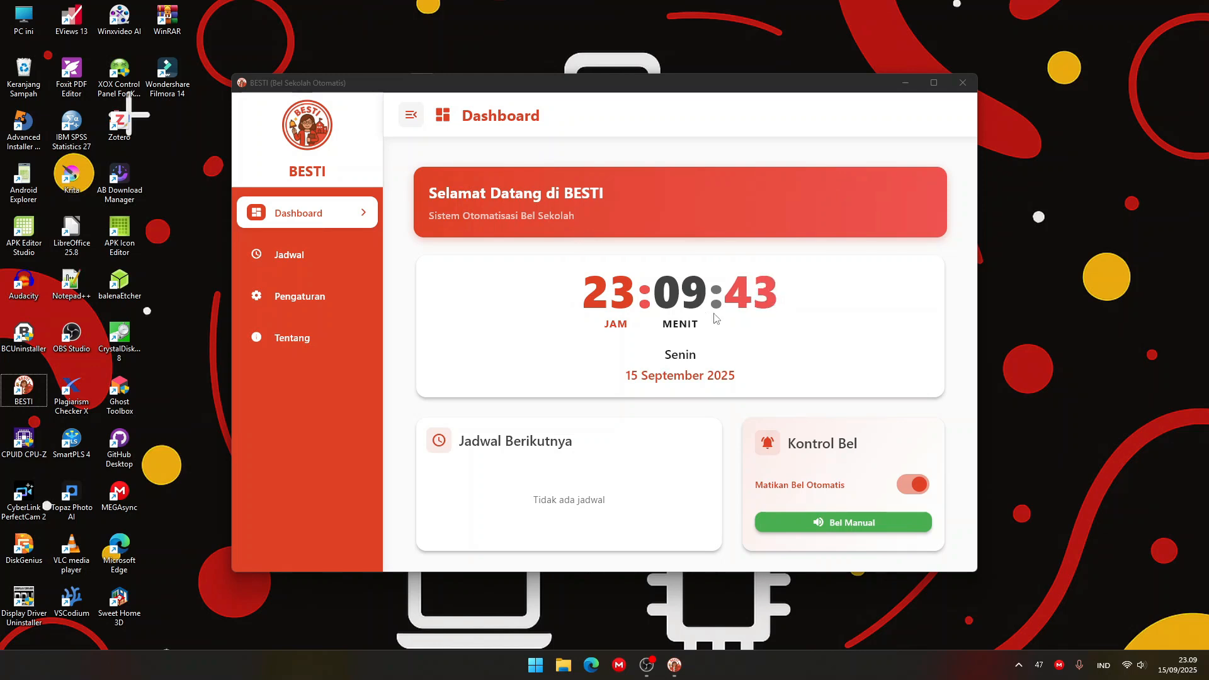
Switch the automatic bell off and back on under Kontrol Bel.
{"action": "scroll", "coordinate": [716, 318], "scroll_direction": "down", "scroll_amount": 3}
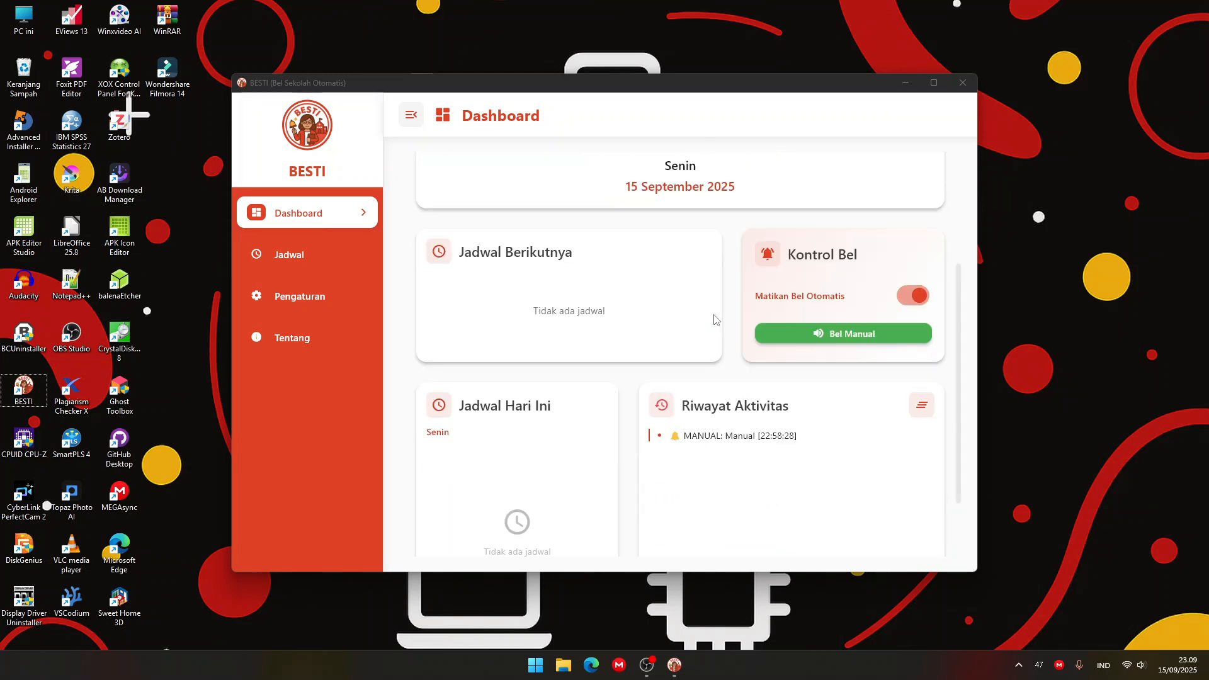
{"action": "left_click", "coordinate": [905, 298]}
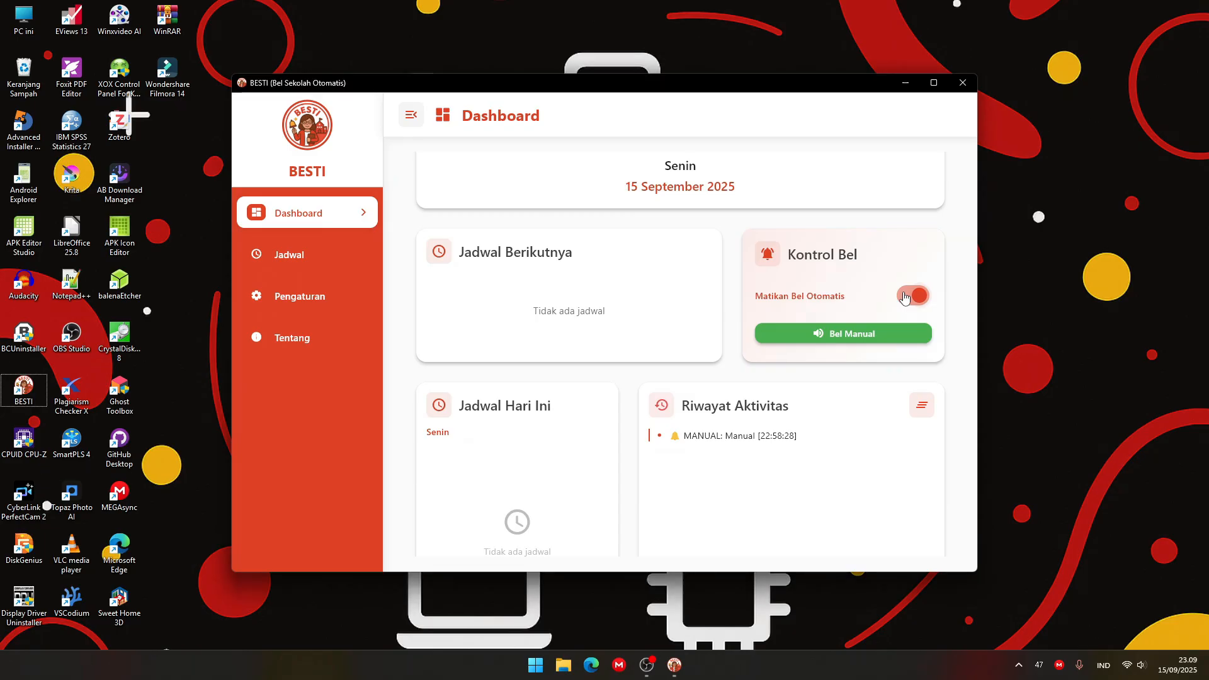
{"action": "left_click", "coordinate": [904, 297]}
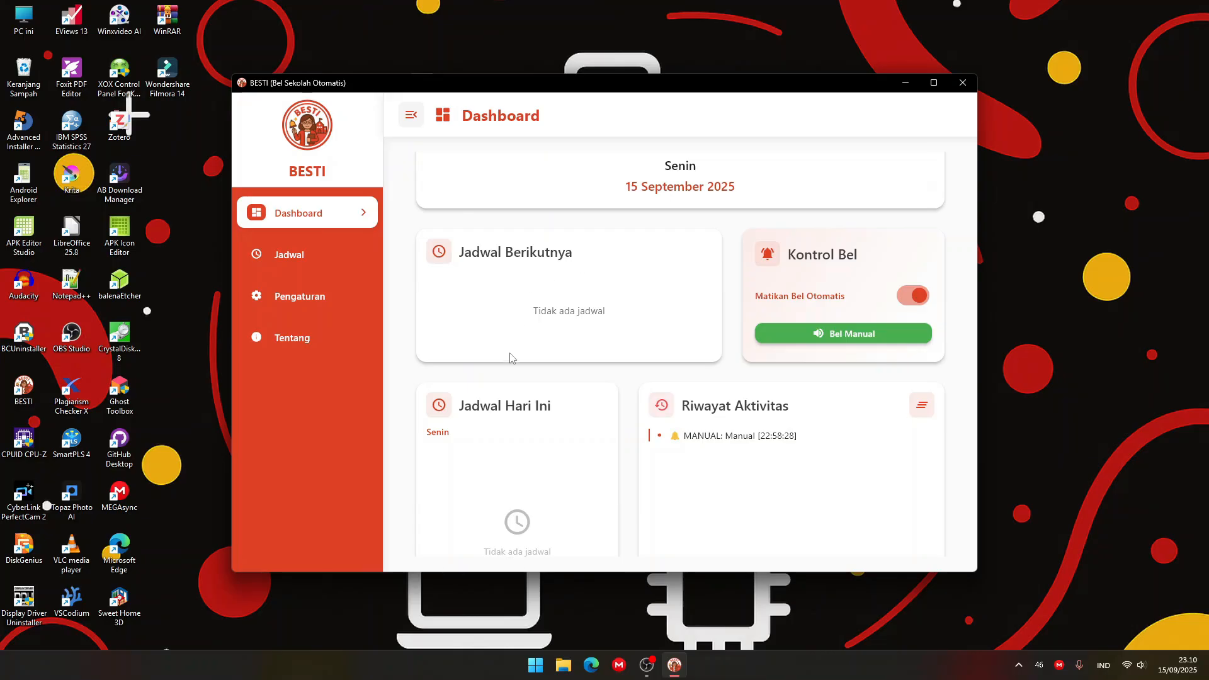
Clear the activity history on the dashboard, and ring the manual bell briefly before stopping its sound.
{"action": "scroll", "coordinate": [508, 356], "scroll_direction": "down", "scroll_amount": 2}
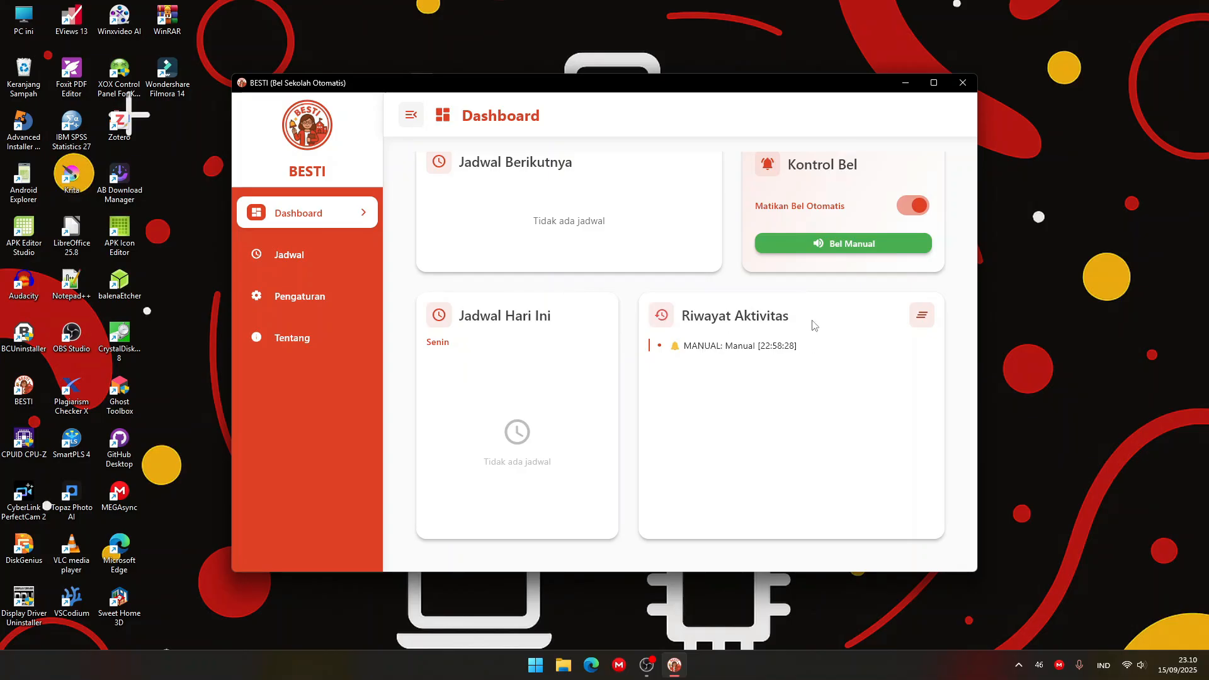
{"action": "left_click", "coordinate": [923, 316]}
{"action": "scroll", "coordinate": [847, 334], "scroll_direction": "up", "scroll_amount": 1}
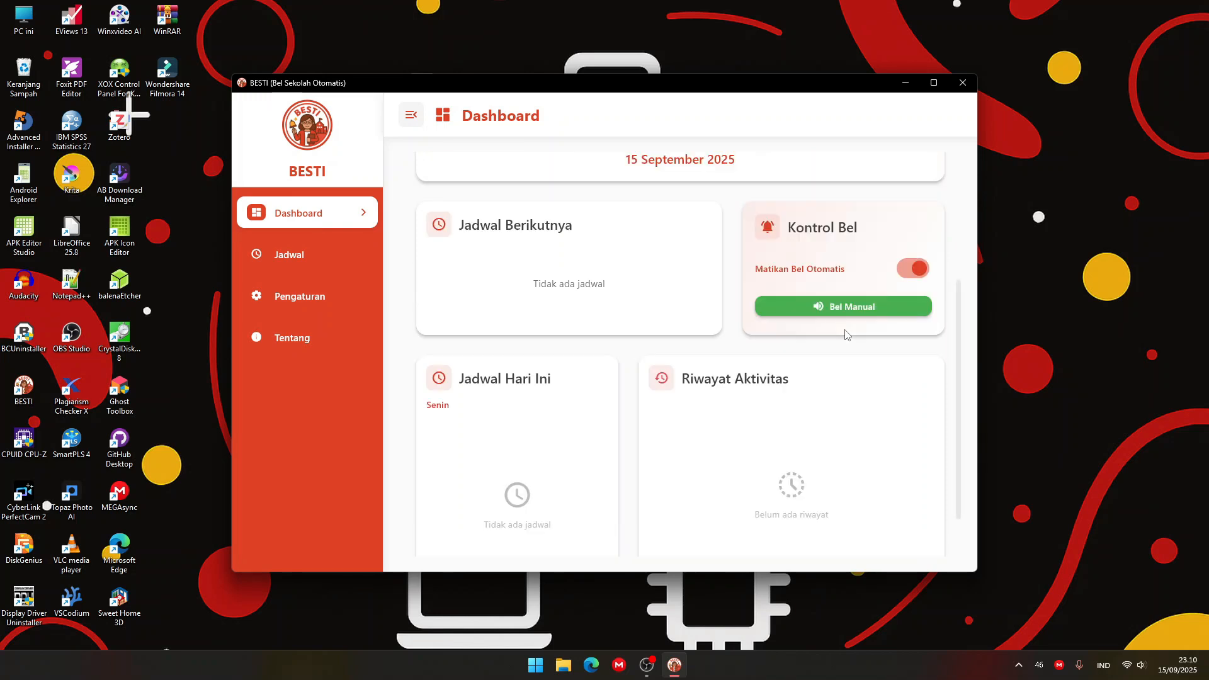
{"action": "left_click", "coordinate": [848, 308]}
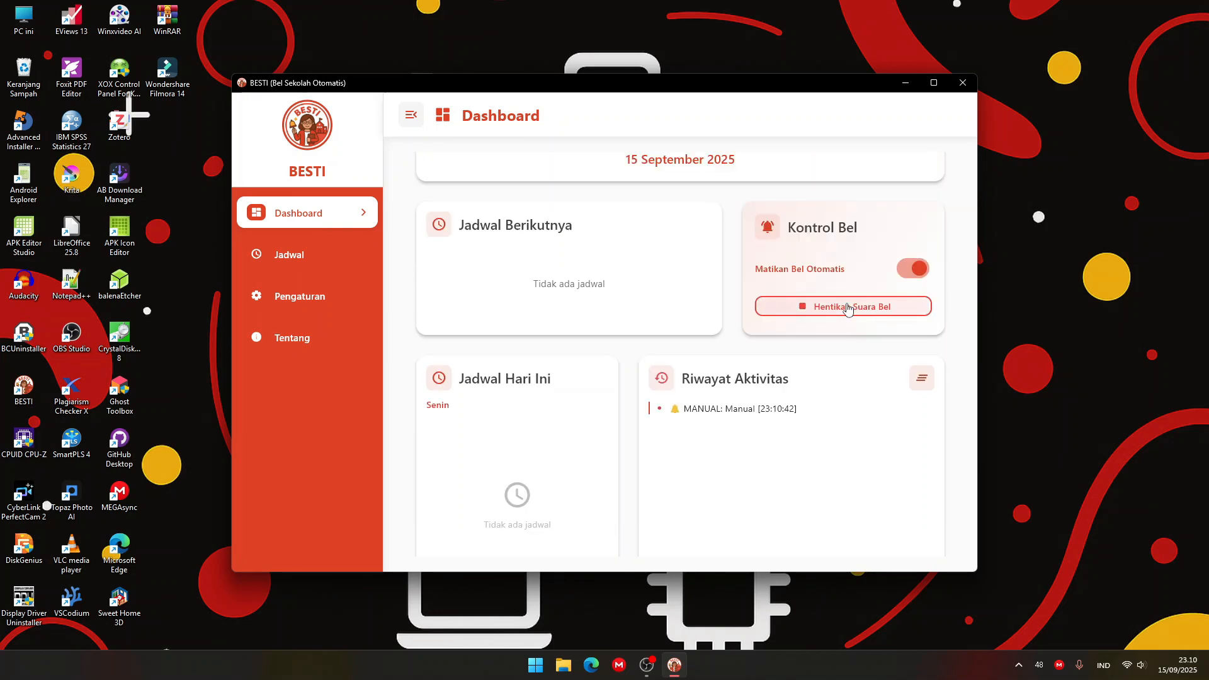
{"action": "left_click", "coordinate": [847, 307]}
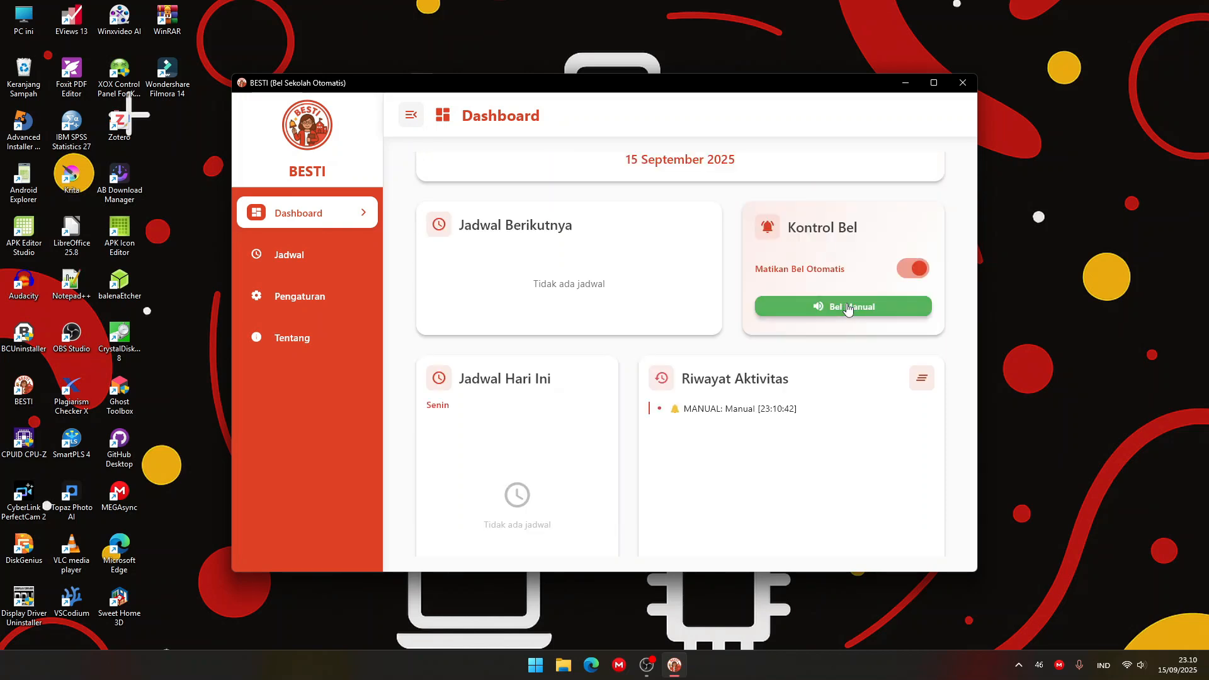
Return to the dashboard, ring and stop the manual bell again, and clear the Riwayat Aktivitas entries.
{"action": "left_click", "coordinate": [311, 271]}
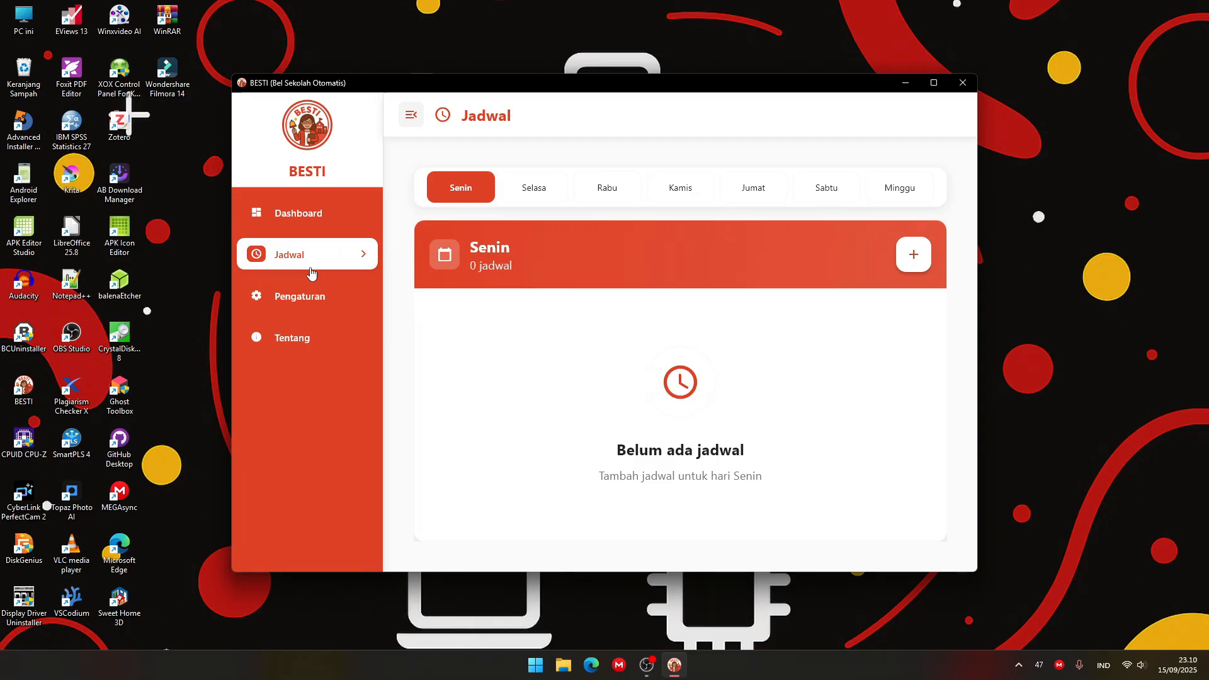
{"action": "left_click", "coordinate": [322, 225]}
{"action": "scroll", "coordinate": [734, 374], "scroll_direction": "down", "scroll_amount": 2}
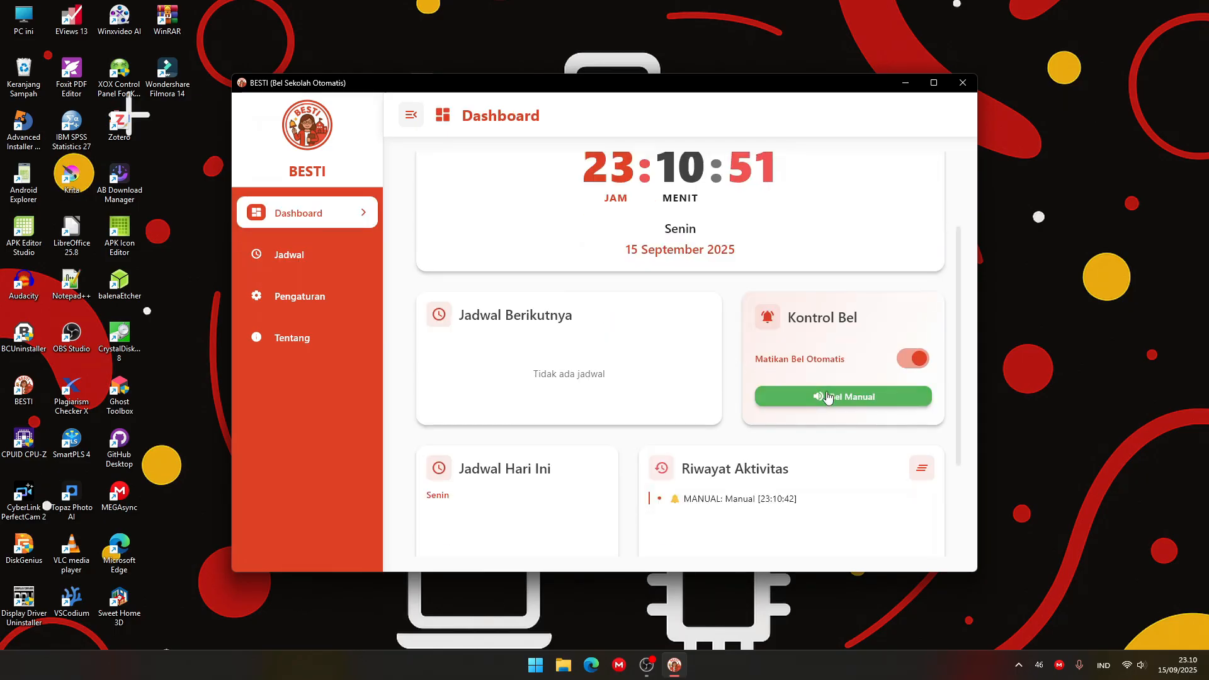
{"action": "left_click", "coordinate": [827, 396]}
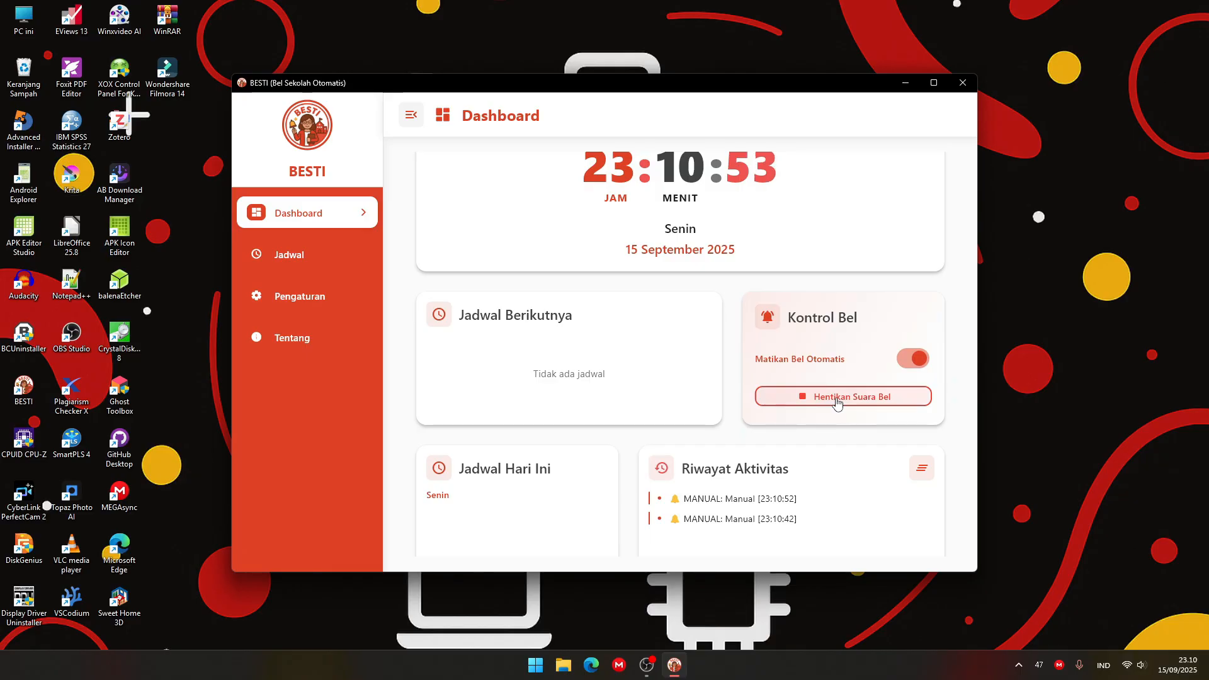
{"action": "left_click", "coordinate": [838, 403]}
{"action": "scroll", "coordinate": [897, 439], "scroll_direction": "down", "scroll_amount": 1}
{"action": "left_click", "coordinate": [922, 412]}
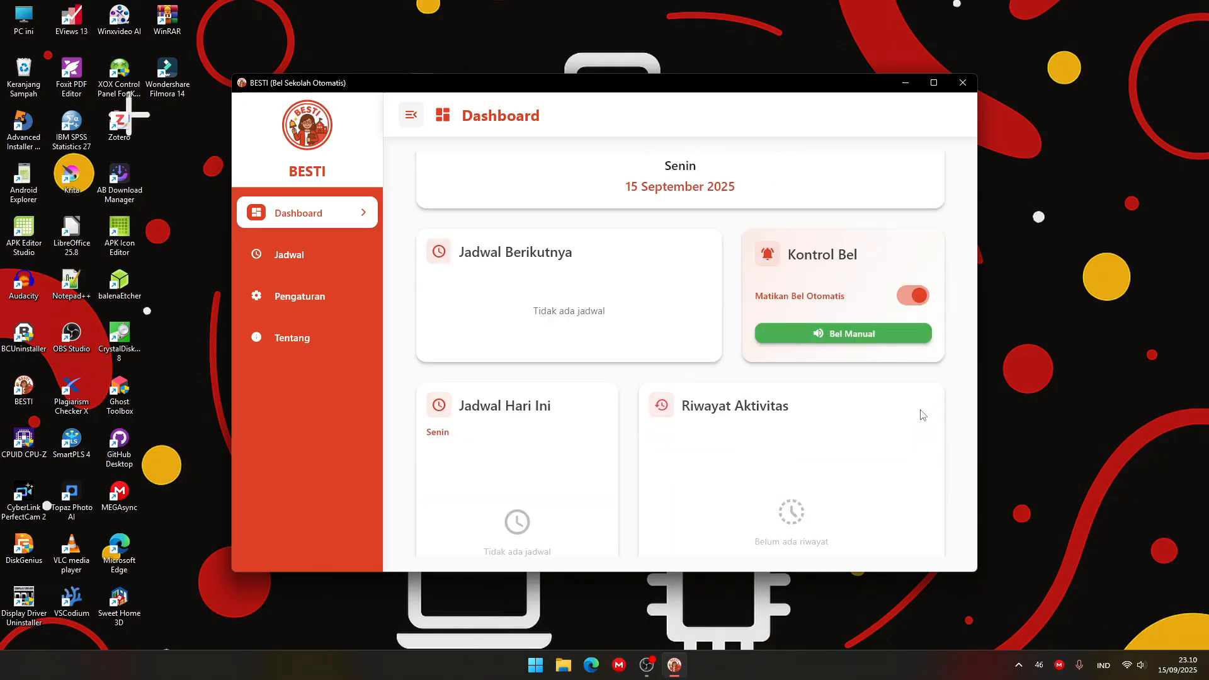
Toggle the automatic bell off and on again in the bell controls.
{"action": "scroll", "coordinate": [867, 398], "scroll_direction": "up", "scroll_amount": 1}
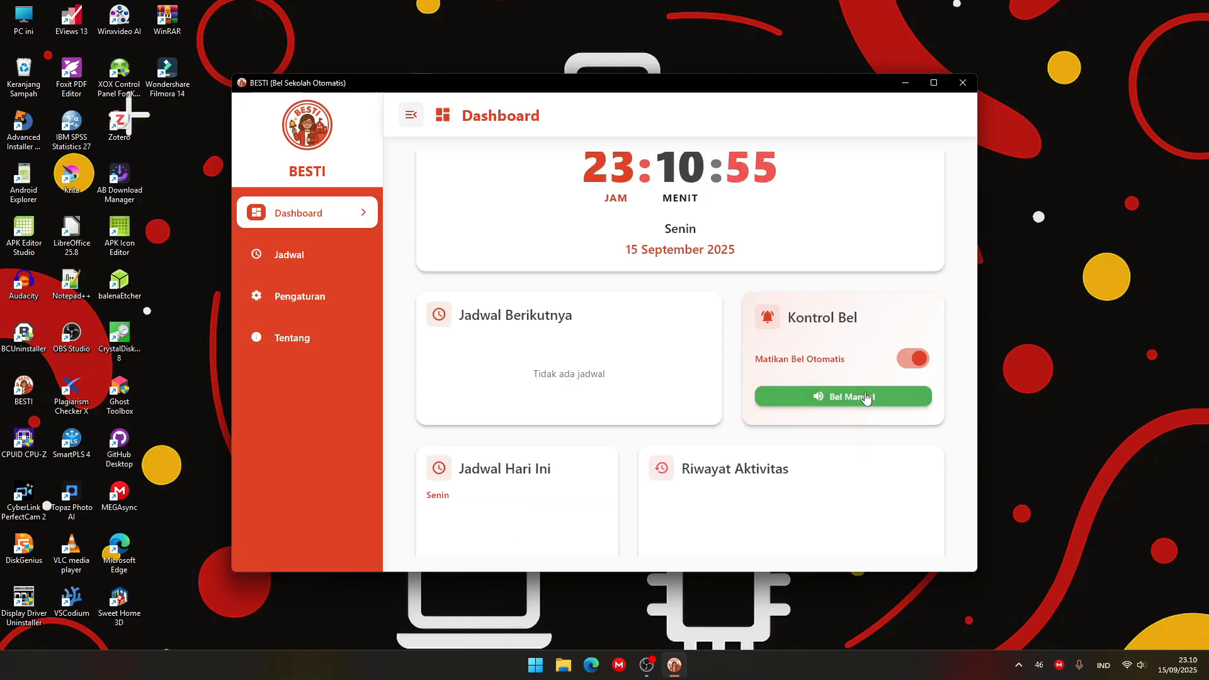
{"action": "left_click", "coordinate": [917, 360]}
{"action": "left_click", "coordinate": [916, 360]}
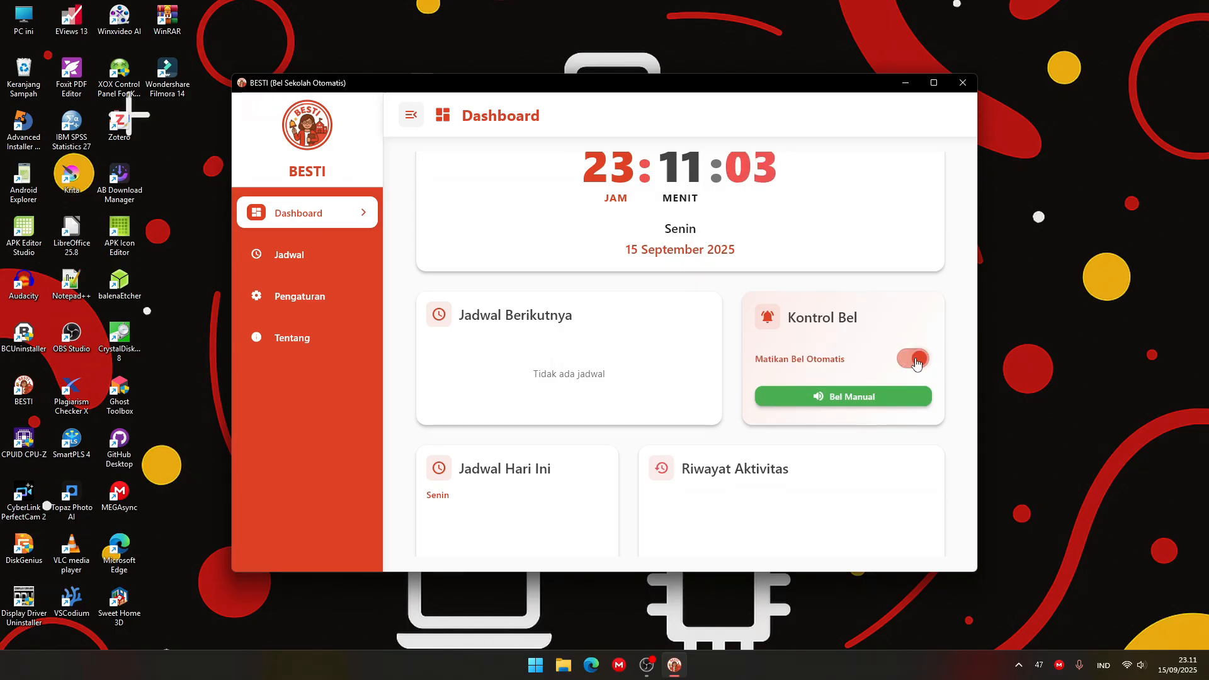
Turn off the automatic bell on the dashboard after a brief look at the schedule page.
{"action": "left_click", "coordinate": [308, 258]}
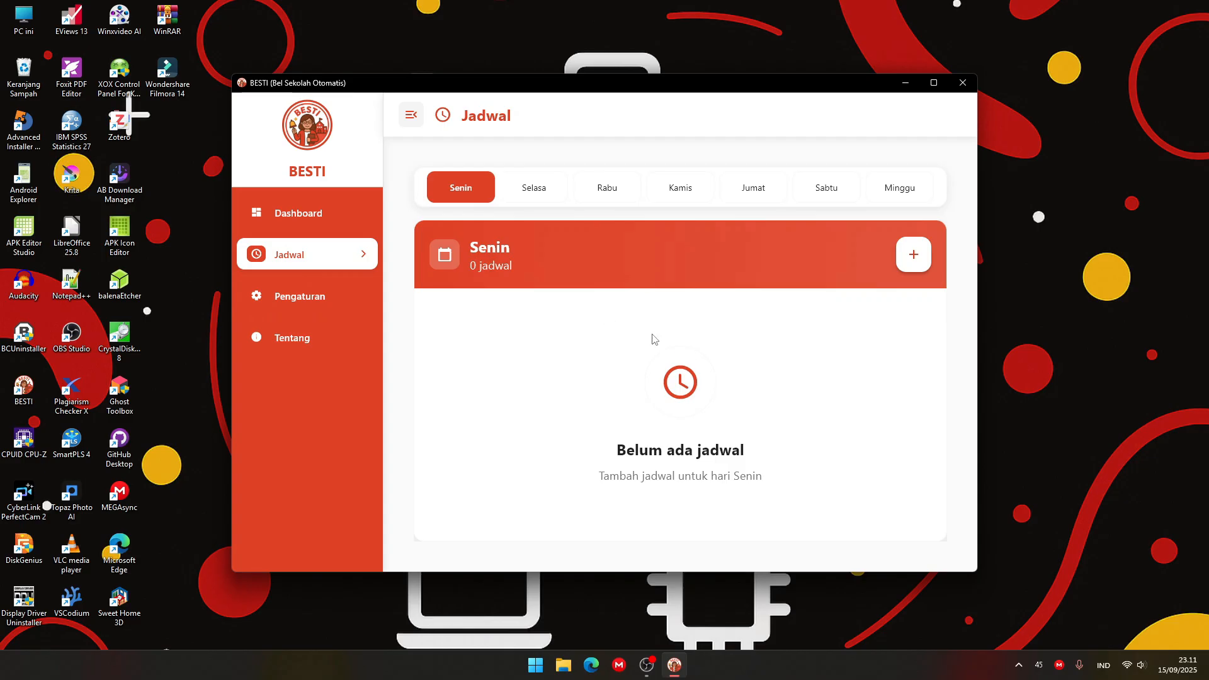
{"action": "left_click", "coordinate": [299, 219]}
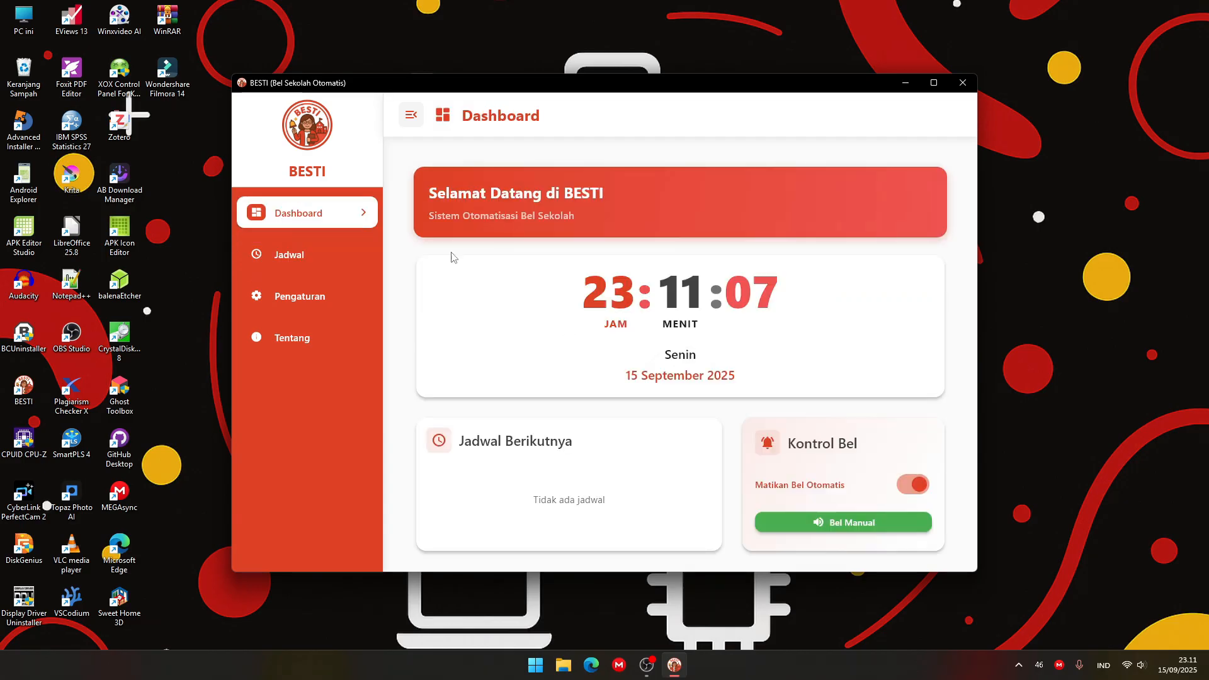
{"action": "left_click", "coordinate": [920, 489]}
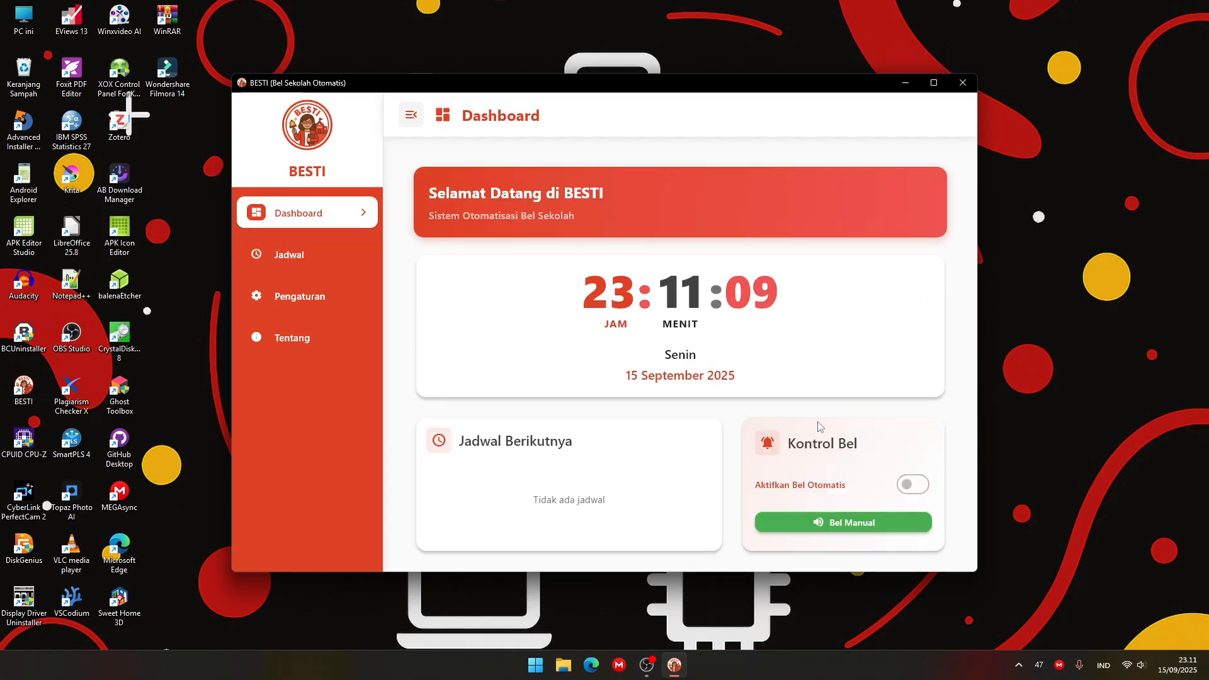
{"action": "scroll", "coordinate": [820, 426], "scroll_direction": "down", "scroll_amount": 1}
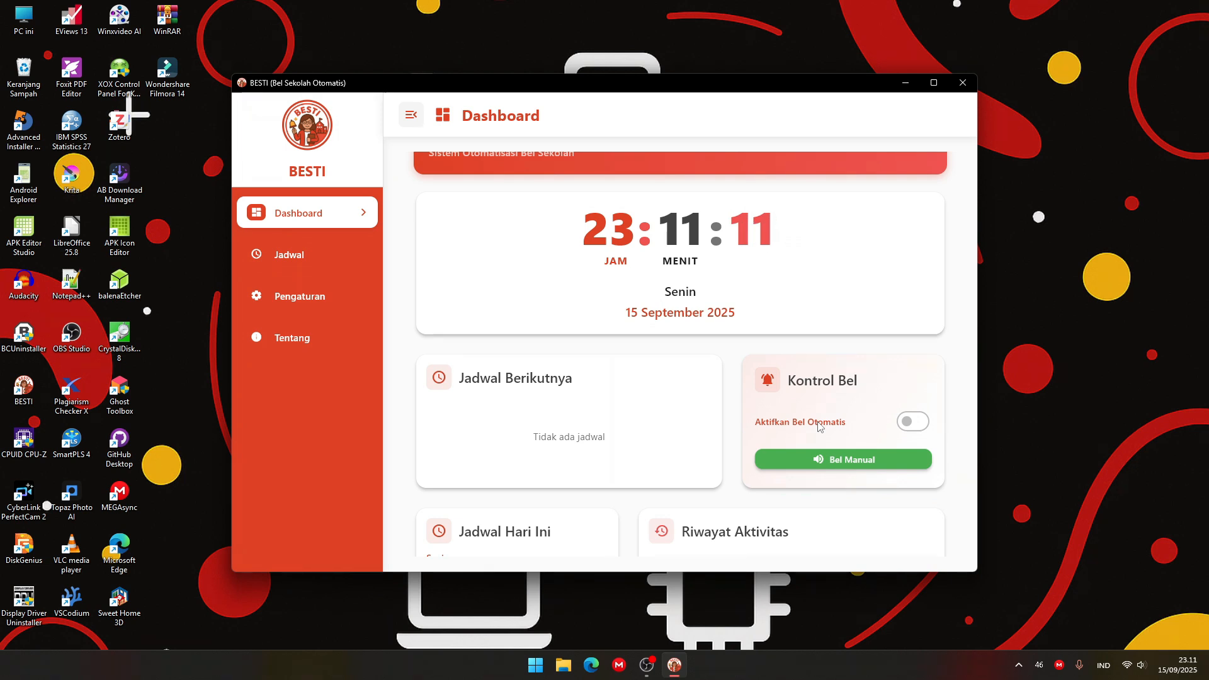
Check the automatic bell setting on the dashboard again after visiting the schedule page.
{"action": "left_click", "coordinate": [321, 269]}
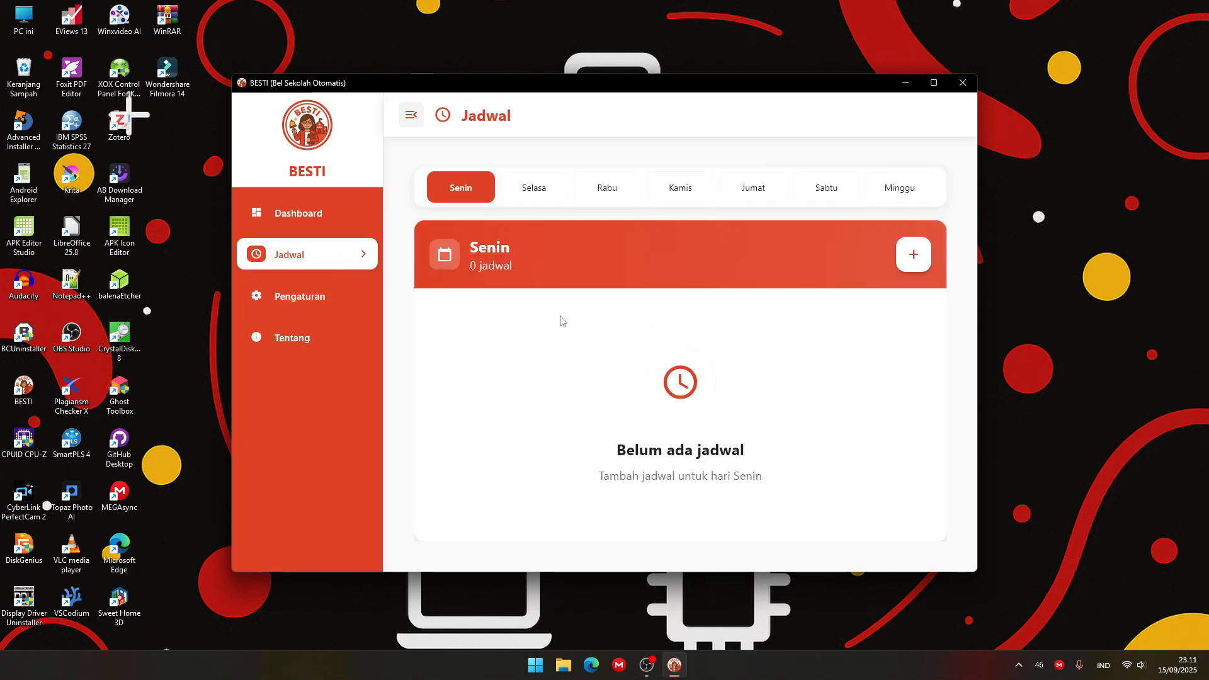
{"action": "left_click", "coordinate": [304, 226]}
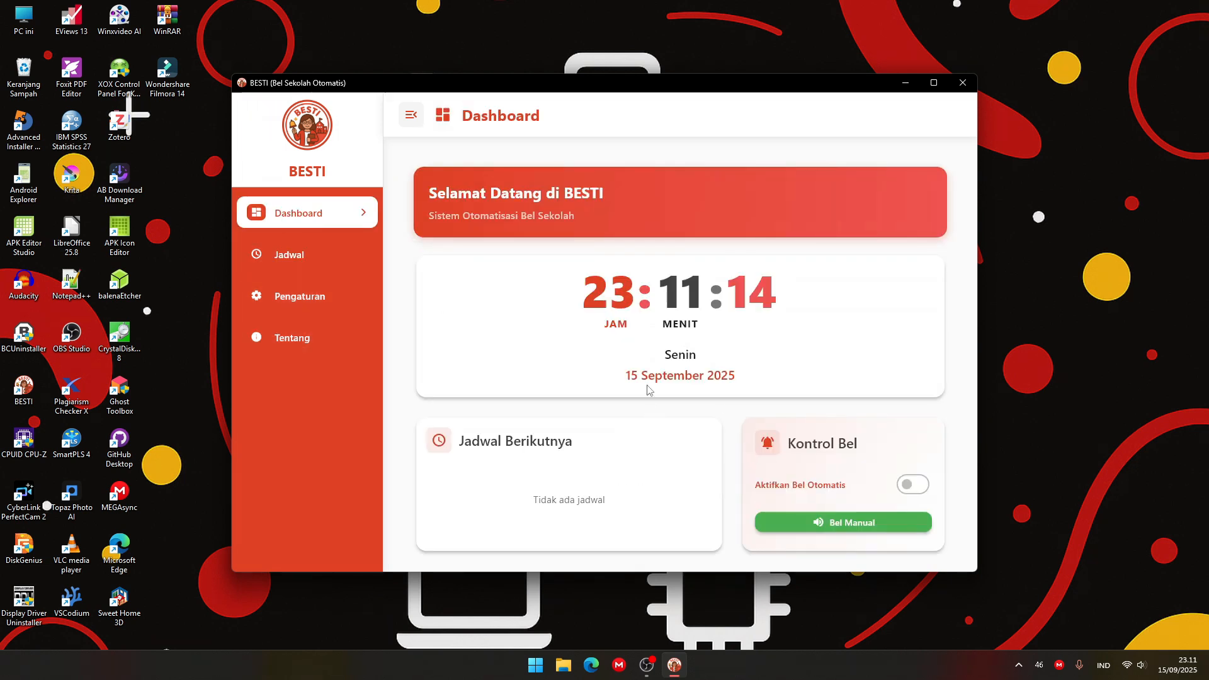
{"action": "scroll", "coordinate": [798, 439], "scroll_direction": "down", "scroll_amount": 1}
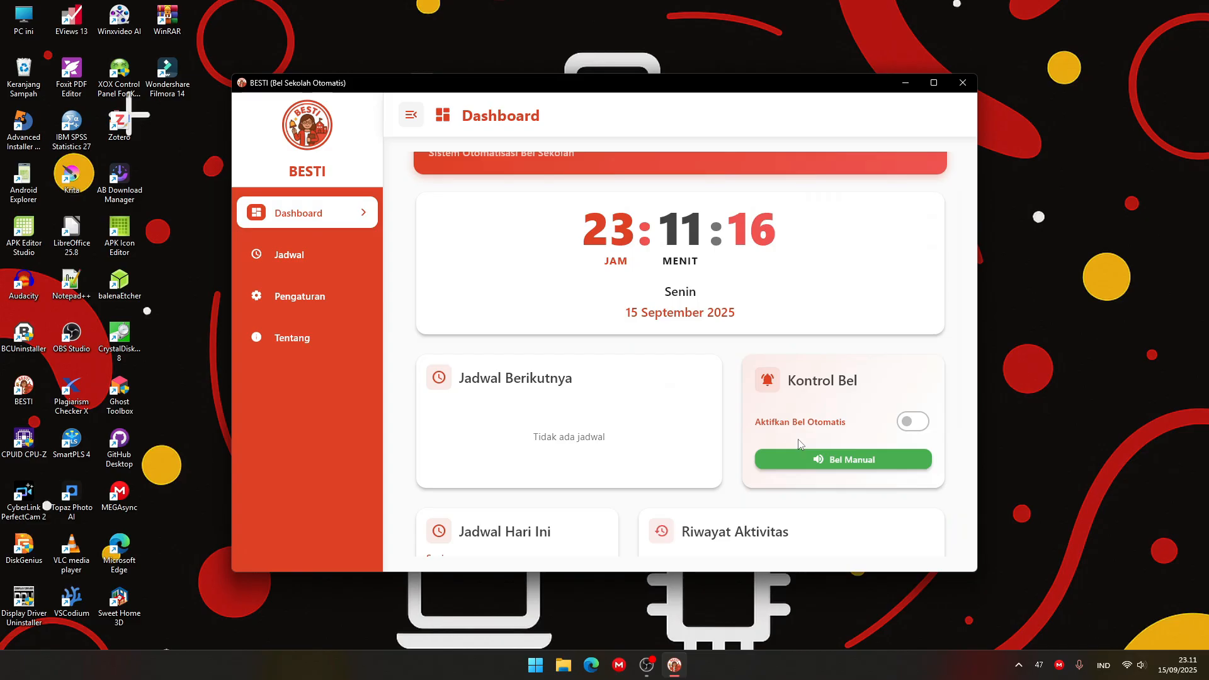
{"action": "left_click", "coordinate": [913, 421]}
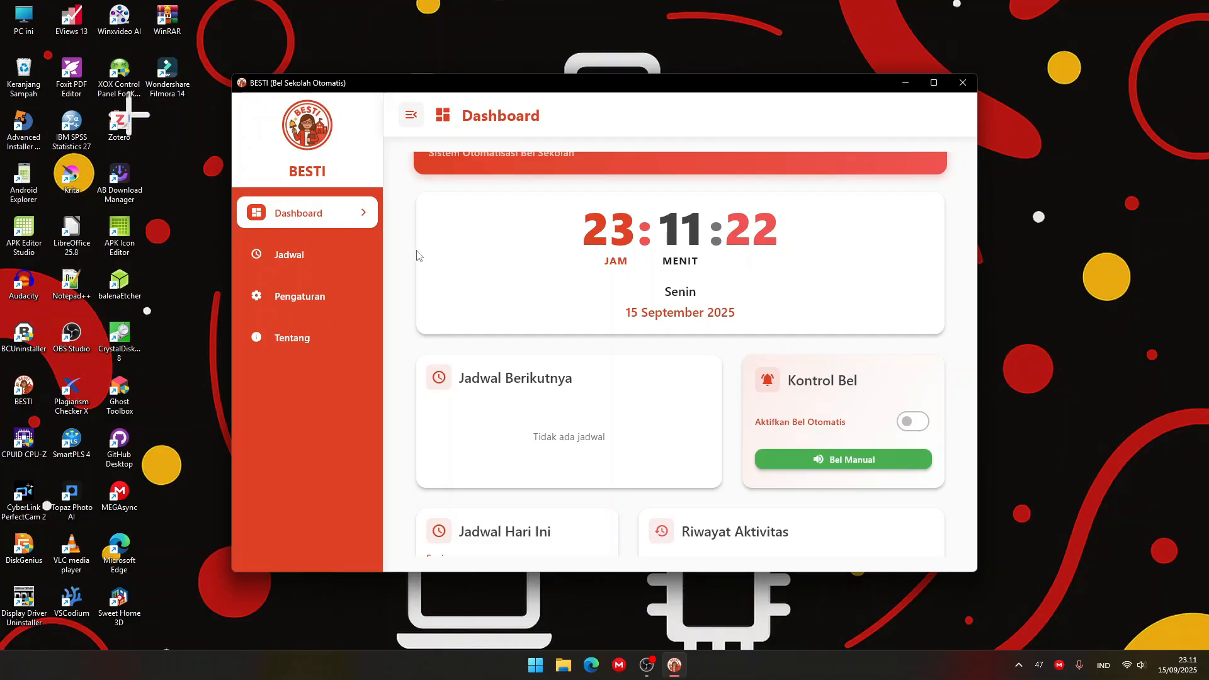
Open the schedule page, view the Minggu schedule and return to the Senin schedule.
{"action": "left_click", "coordinate": [334, 252]}
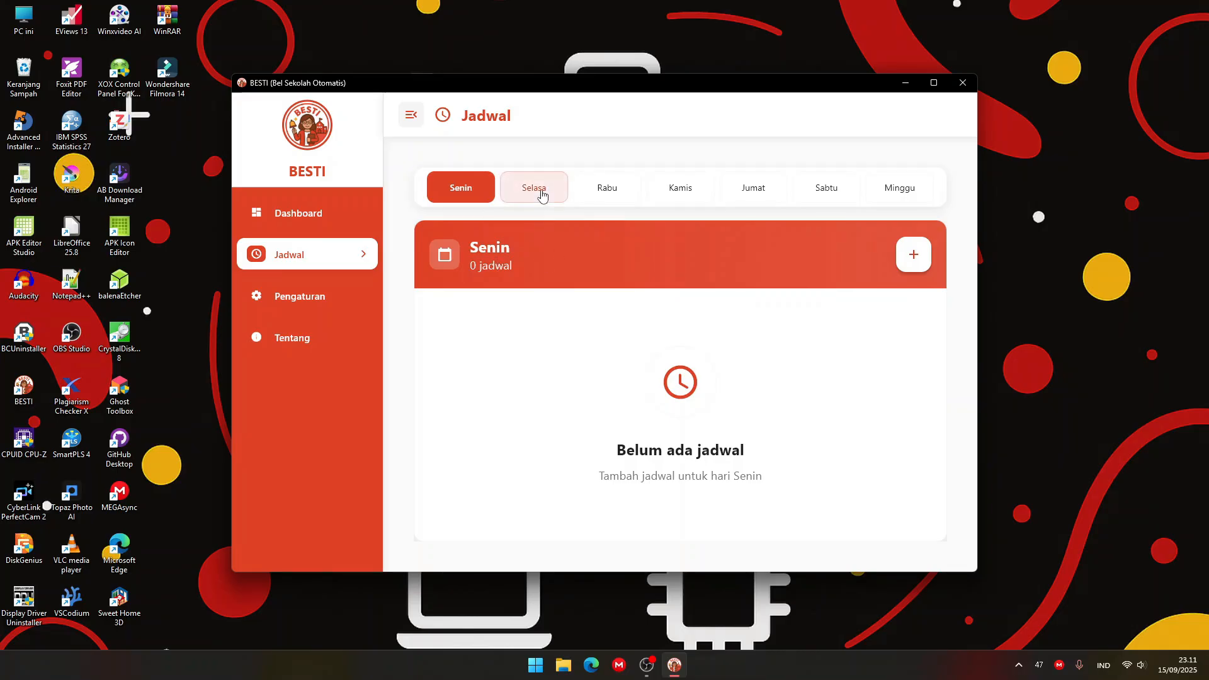
{"action": "left_click", "coordinate": [901, 188]}
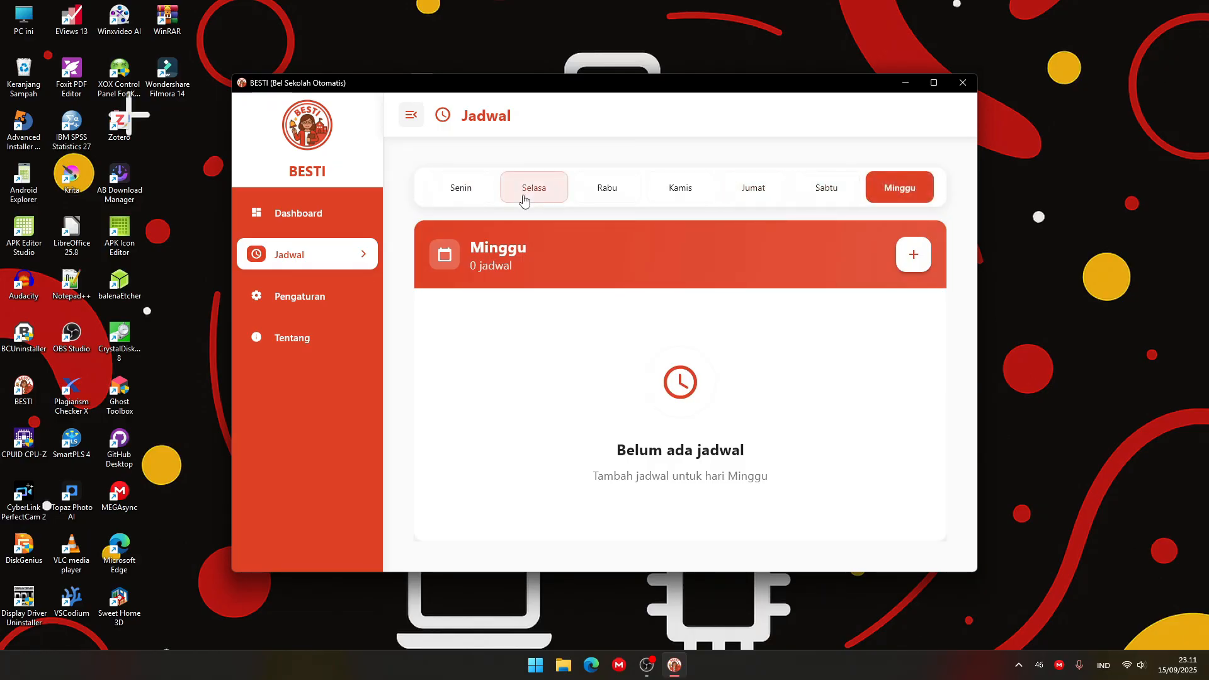
{"action": "left_click", "coordinate": [475, 199]}
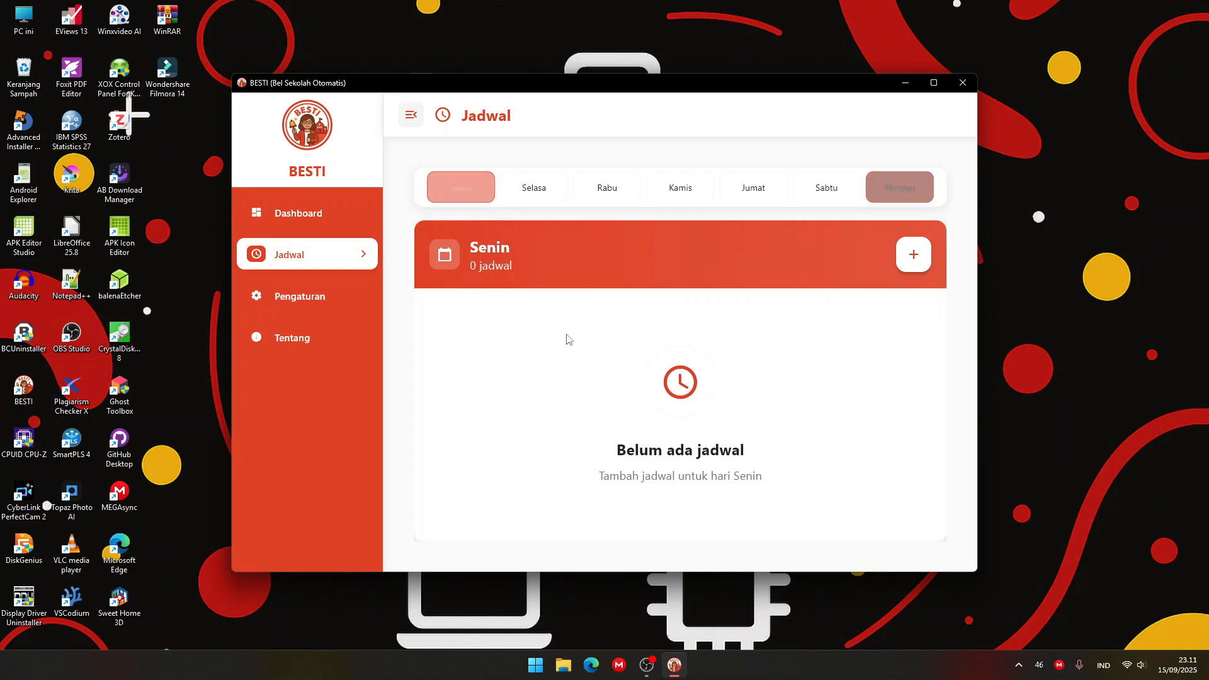
Start a new schedule entry for Senin and name the task Upacara.
{"action": "left_click", "coordinate": [913, 254]}
{"action": "left_click", "coordinate": [538, 299]}
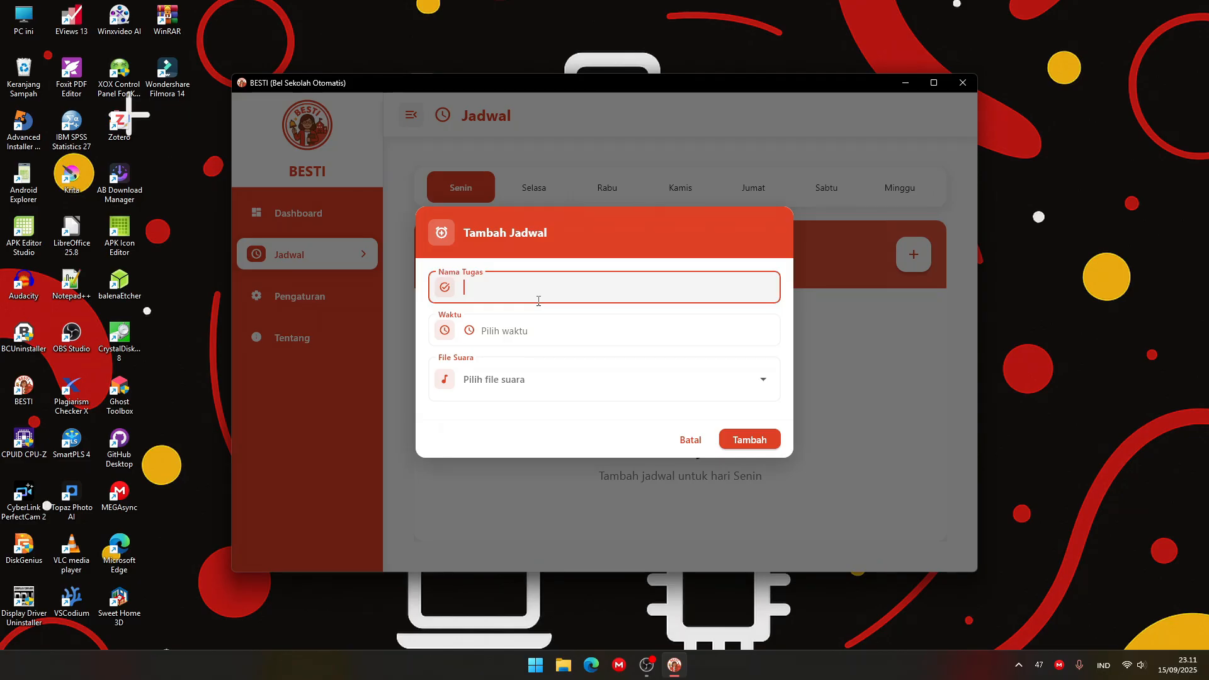
{"action": "type", "text": "Upacara"}
Set the time of the Upacara entry to 23.13.
{"action": "left_click", "coordinate": [545, 330]}
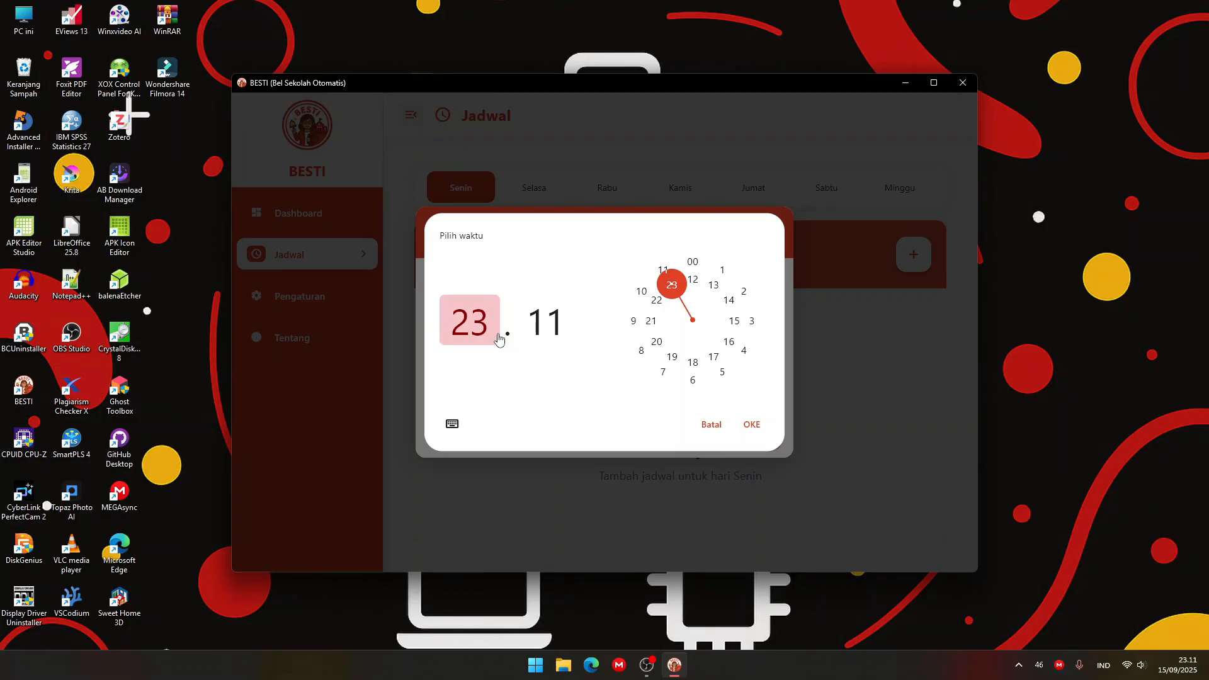
{"action": "left_click", "coordinate": [533, 324]}
{"action": "double_click", "coordinate": [543, 326]}
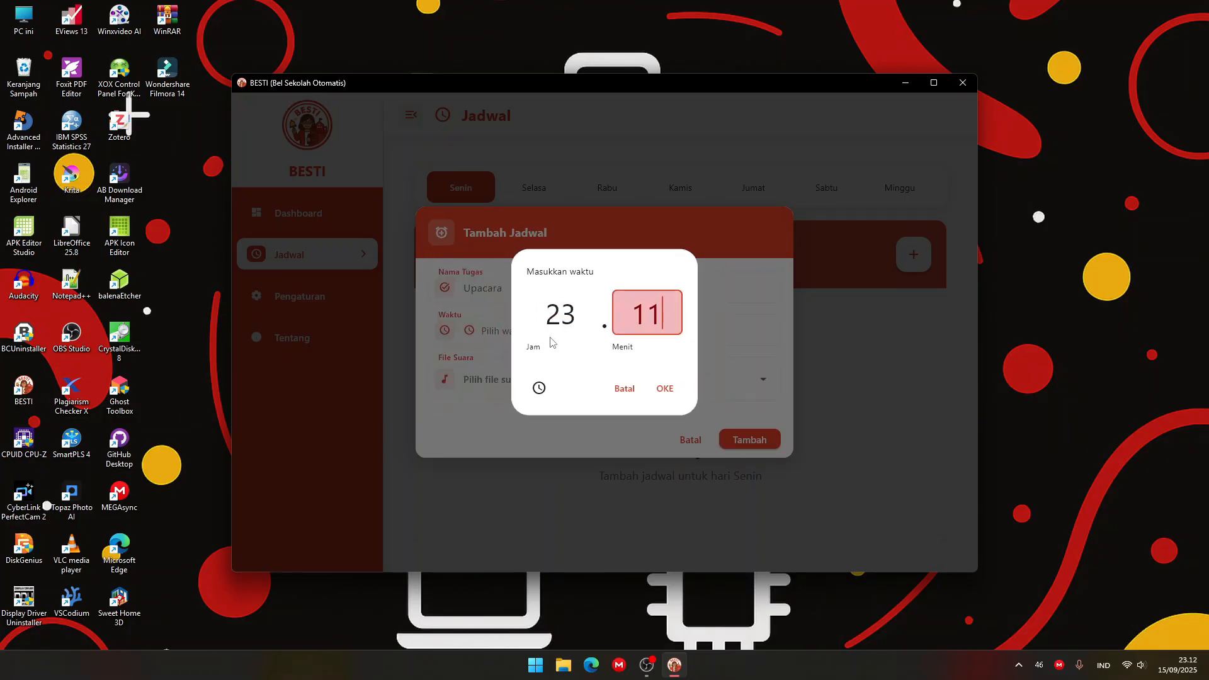
{"action": "key", "text": "BackSpace"}
{"action": "type", "text": "3"}
{"action": "left_click", "coordinate": [664, 389]}
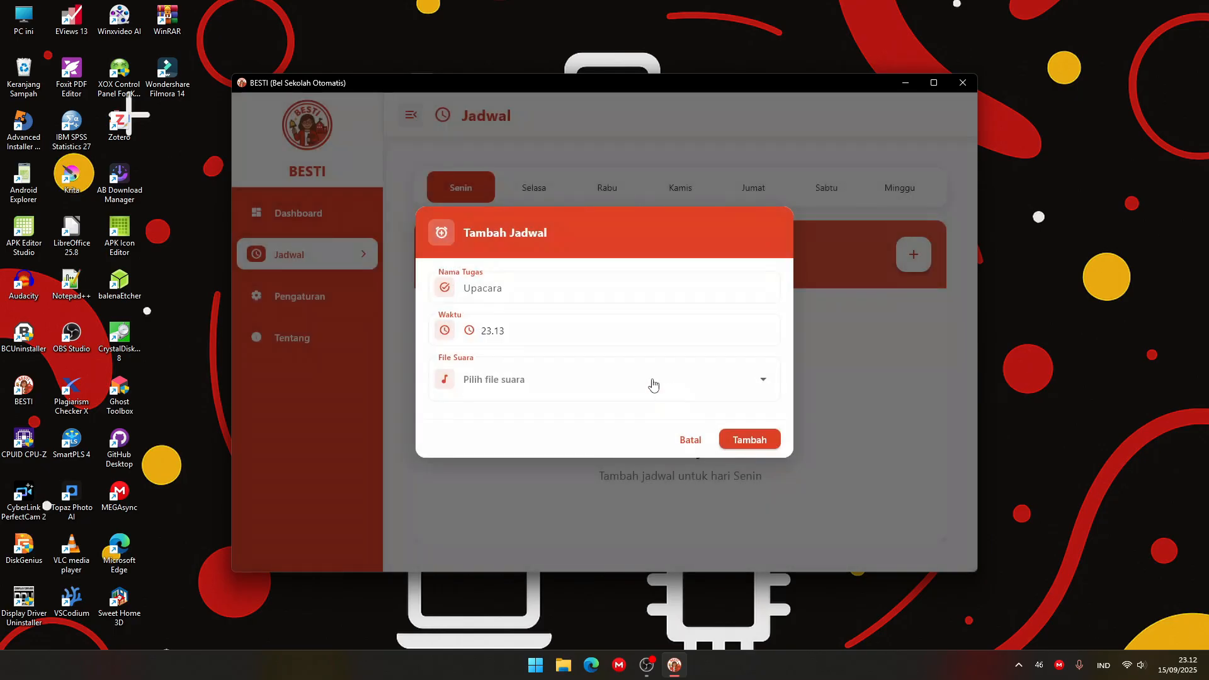
Preview the Upacara sound file, choose it for the entry and add the entry to the Senin schedule.
{"action": "left_click", "coordinate": [654, 385]}
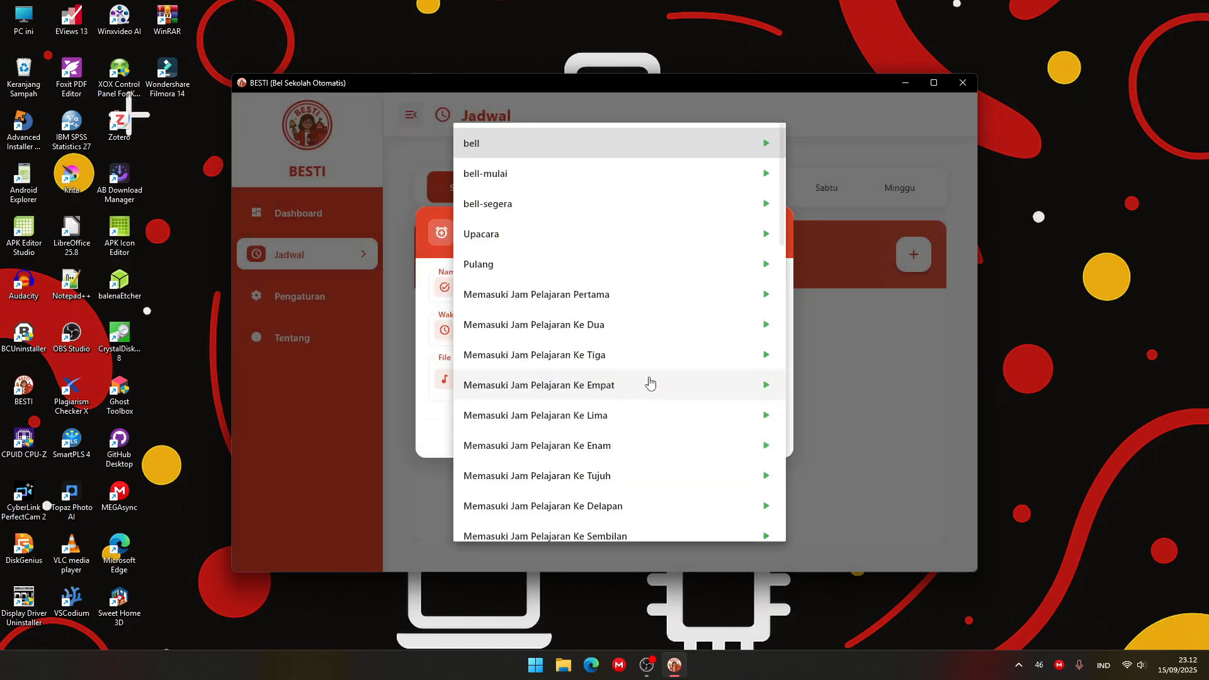
{"action": "left_click", "coordinate": [766, 235]}
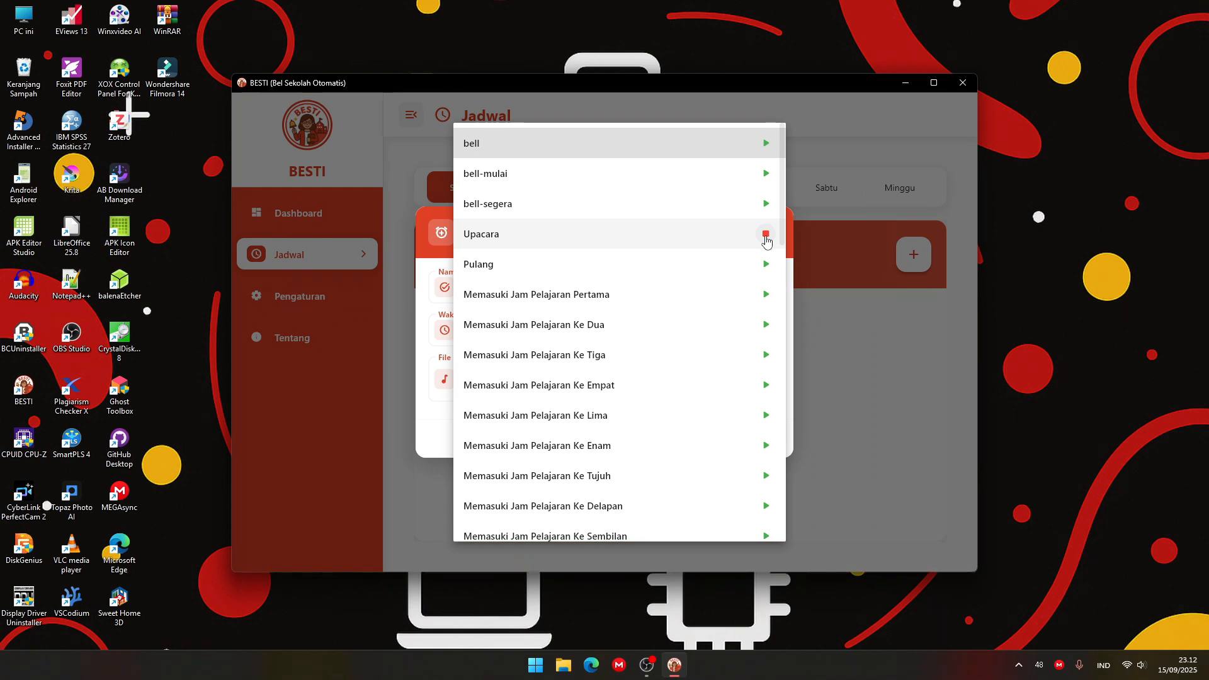
{"action": "left_click", "coordinate": [728, 234]}
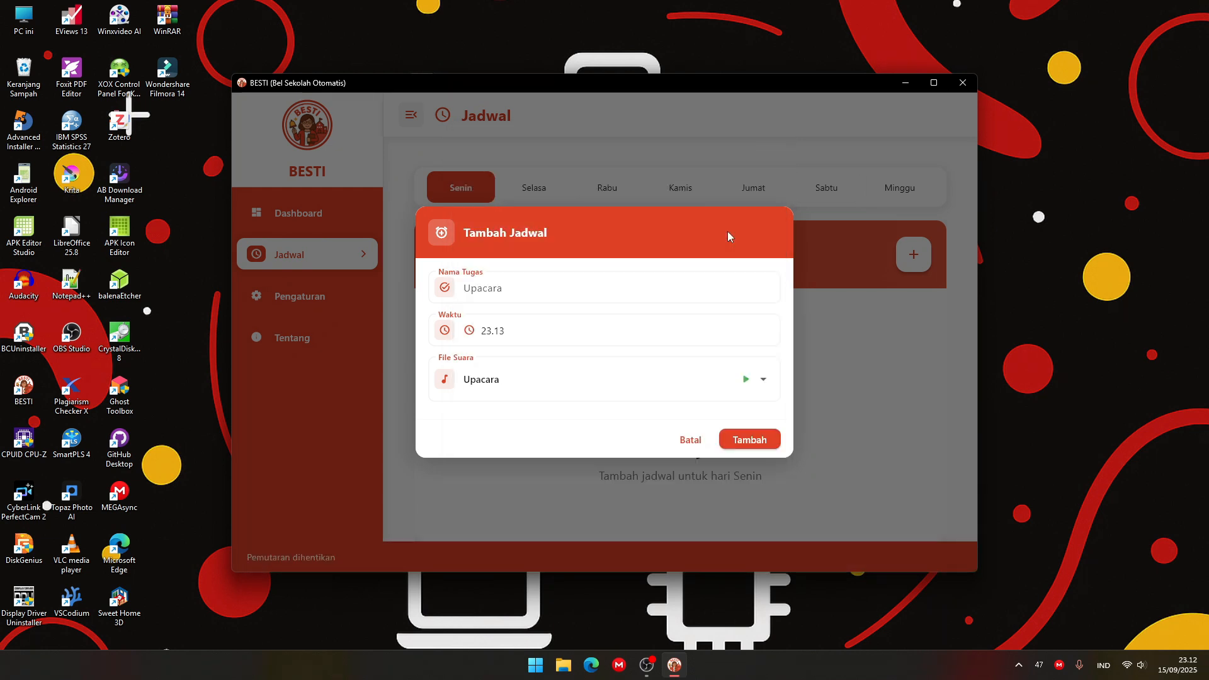
{"action": "left_click", "coordinate": [756, 439]}
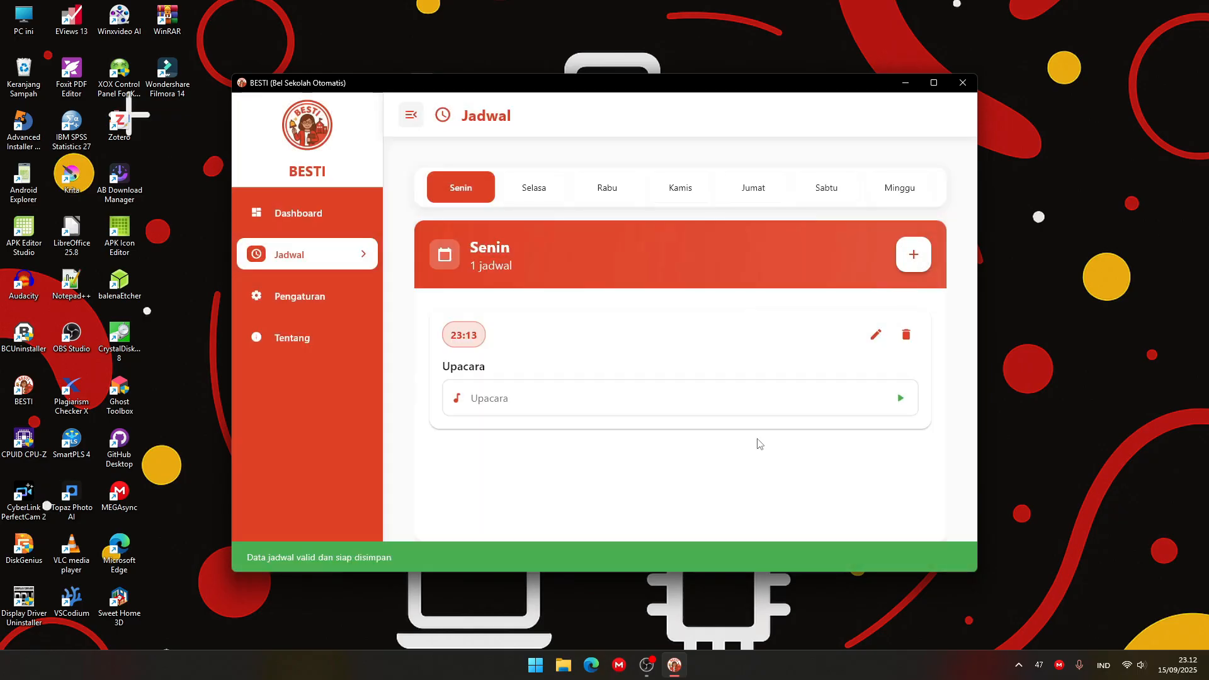
Return to the dashboard, view the Upacara countdown and turn on the automatic bell.
{"action": "left_click", "coordinate": [313, 214]}
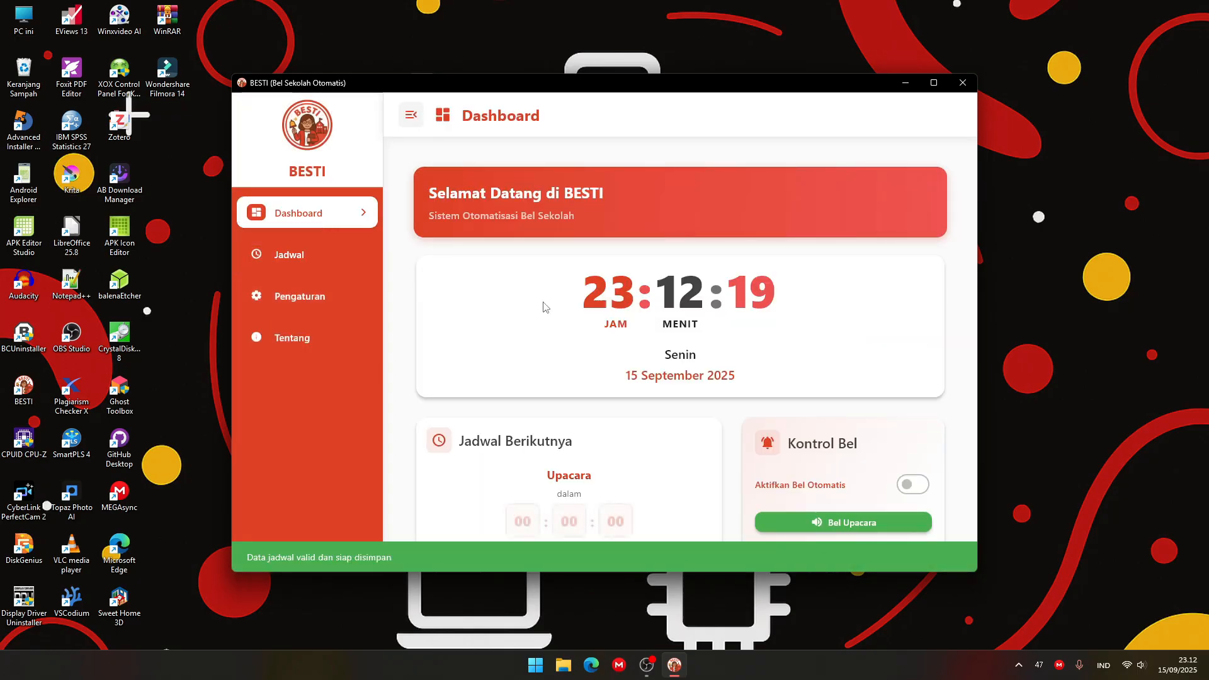
{"action": "scroll", "coordinate": [567, 340], "scroll_direction": "down", "scroll_amount": 3}
{"action": "scroll", "coordinate": [602, 367], "scroll_direction": "down", "scroll_amount": 1}
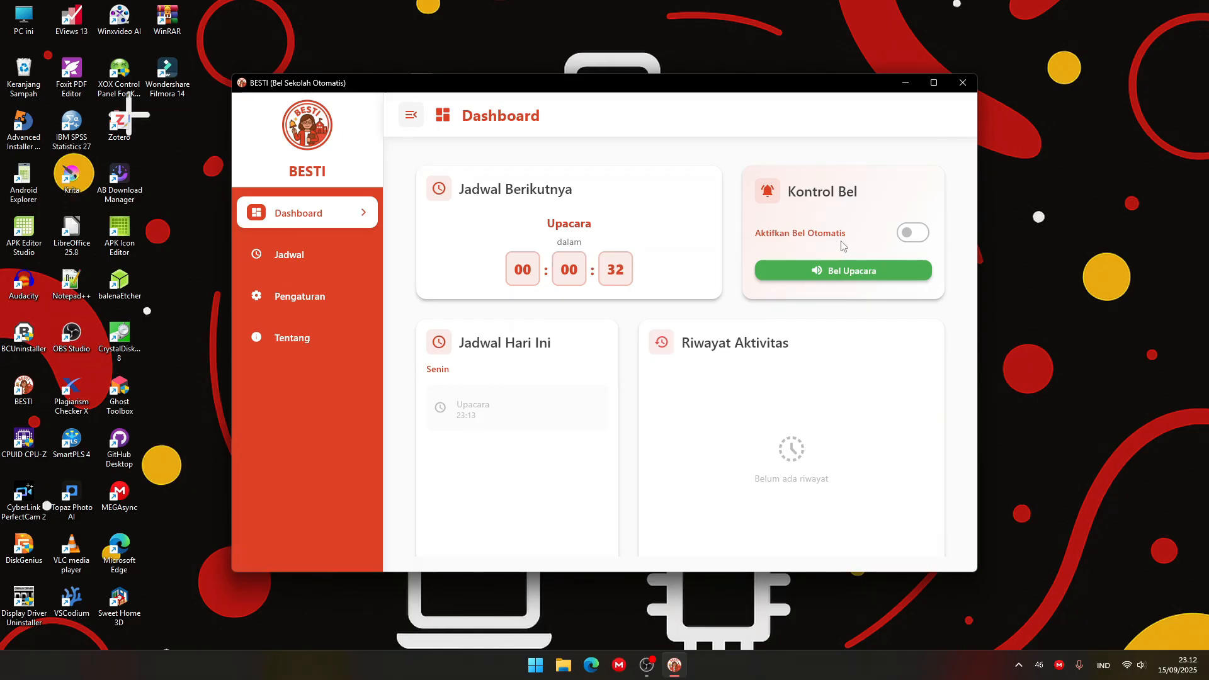
{"action": "left_click", "coordinate": [911, 233]}
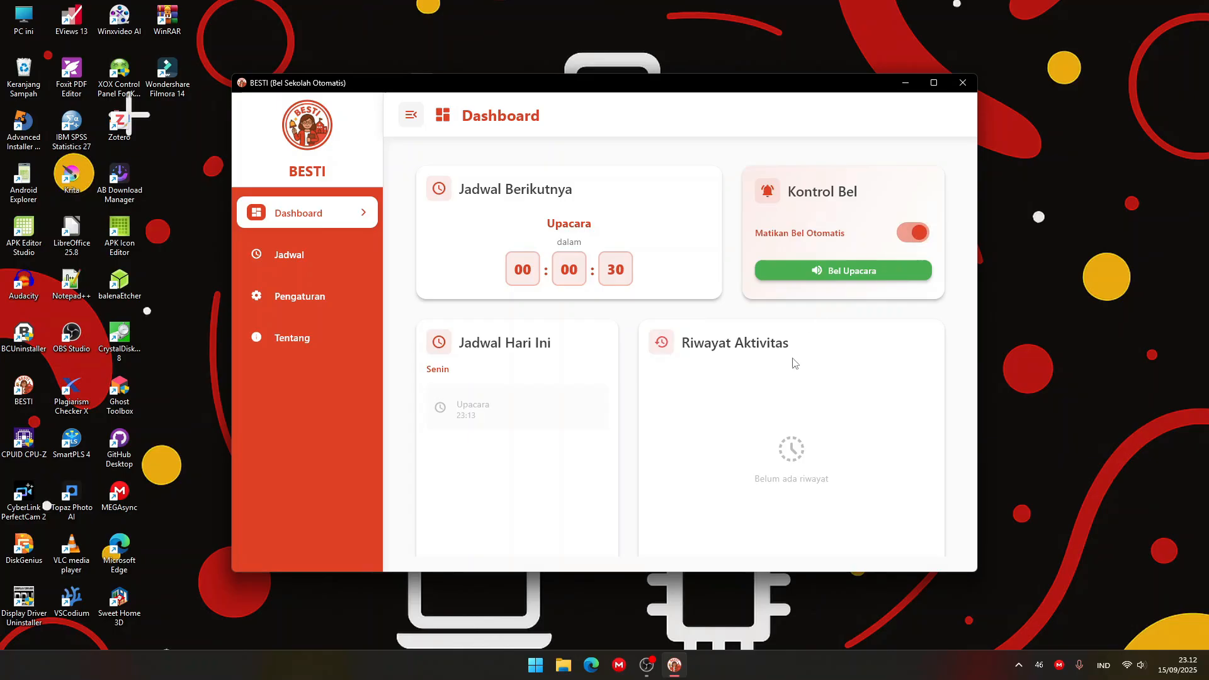
{"action": "scroll", "coordinate": [791, 363], "scroll_direction": "up", "scroll_amount": 1}
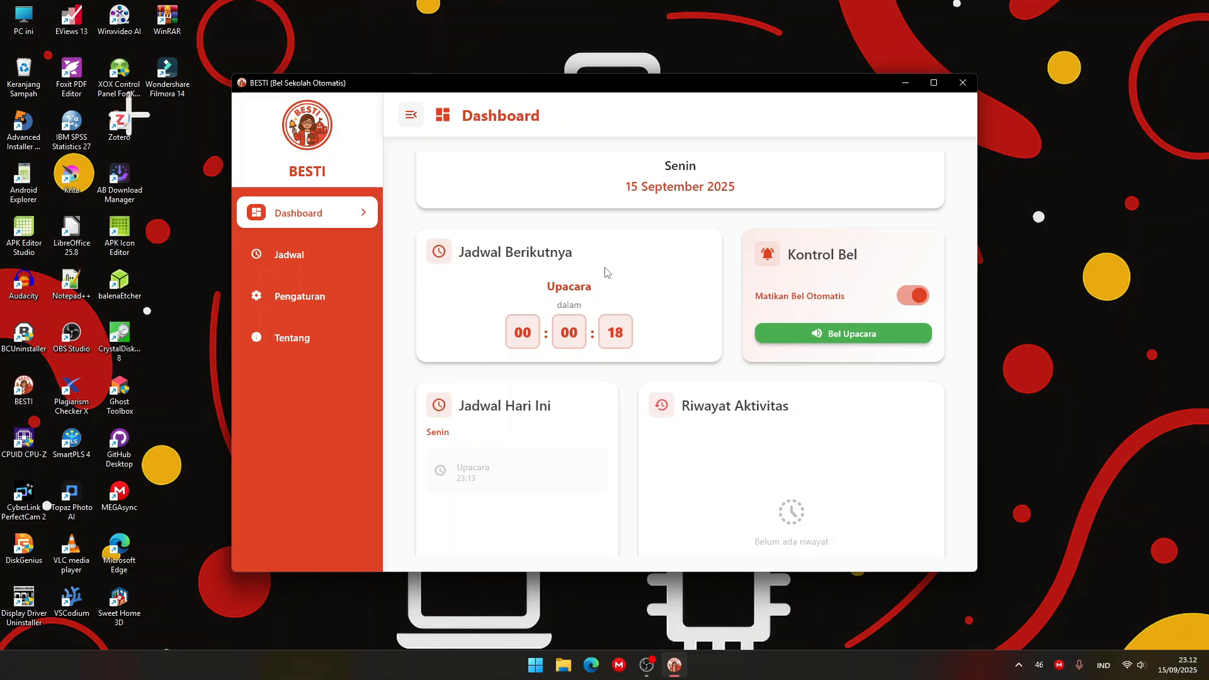
Look over the Senin schedule and return to the dashboard to check today's schedule and the activity history.
{"action": "left_click", "coordinate": [350, 254]}
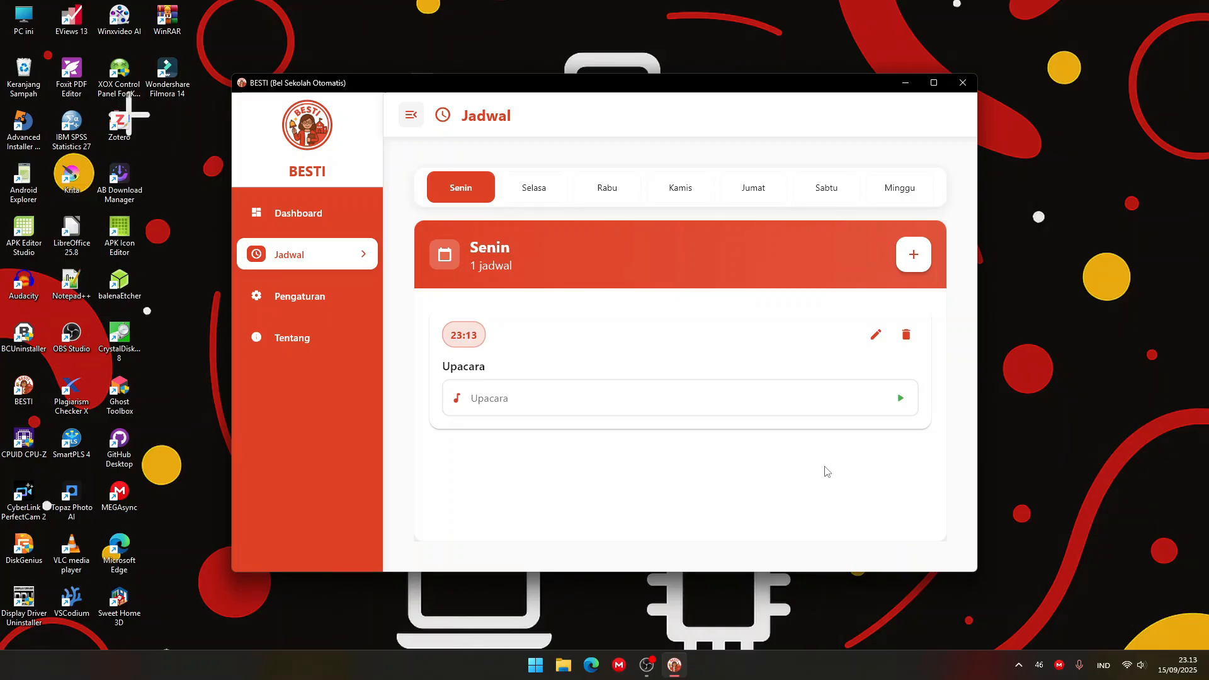
{"action": "left_click", "coordinate": [338, 217]}
{"action": "scroll", "coordinate": [677, 375], "scroll_direction": "down", "scroll_amount": 2}
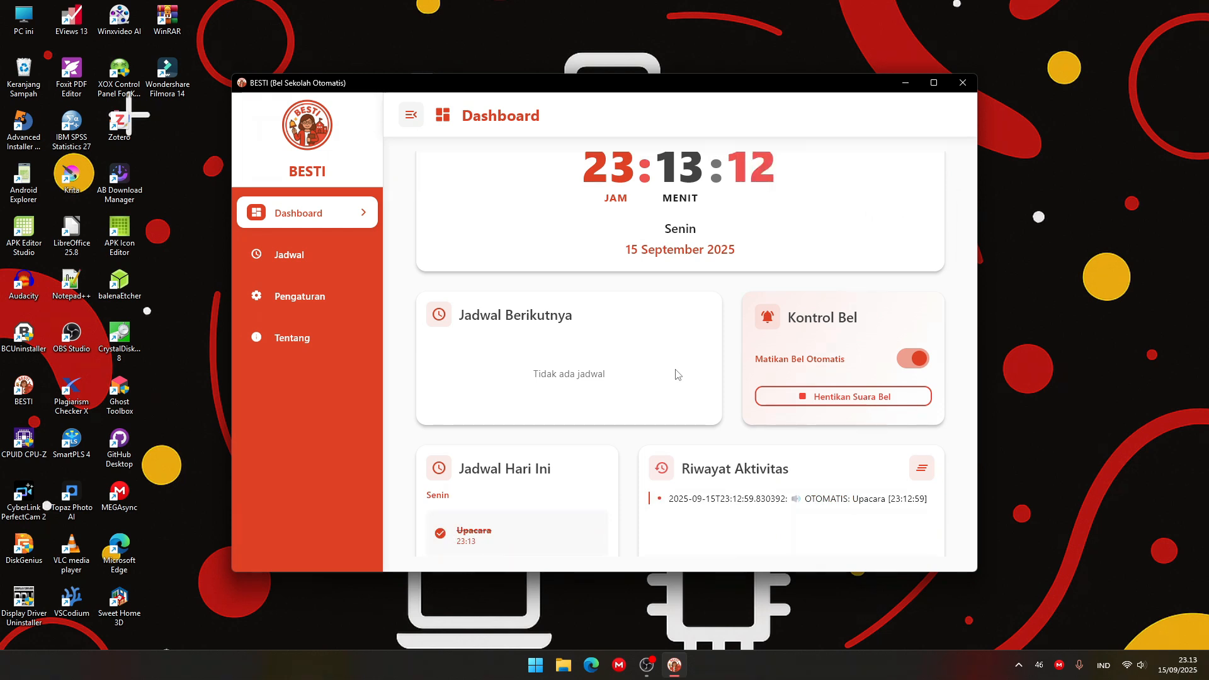
{"action": "scroll", "coordinate": [676, 375], "scroll_direction": "down", "scroll_amount": 3}
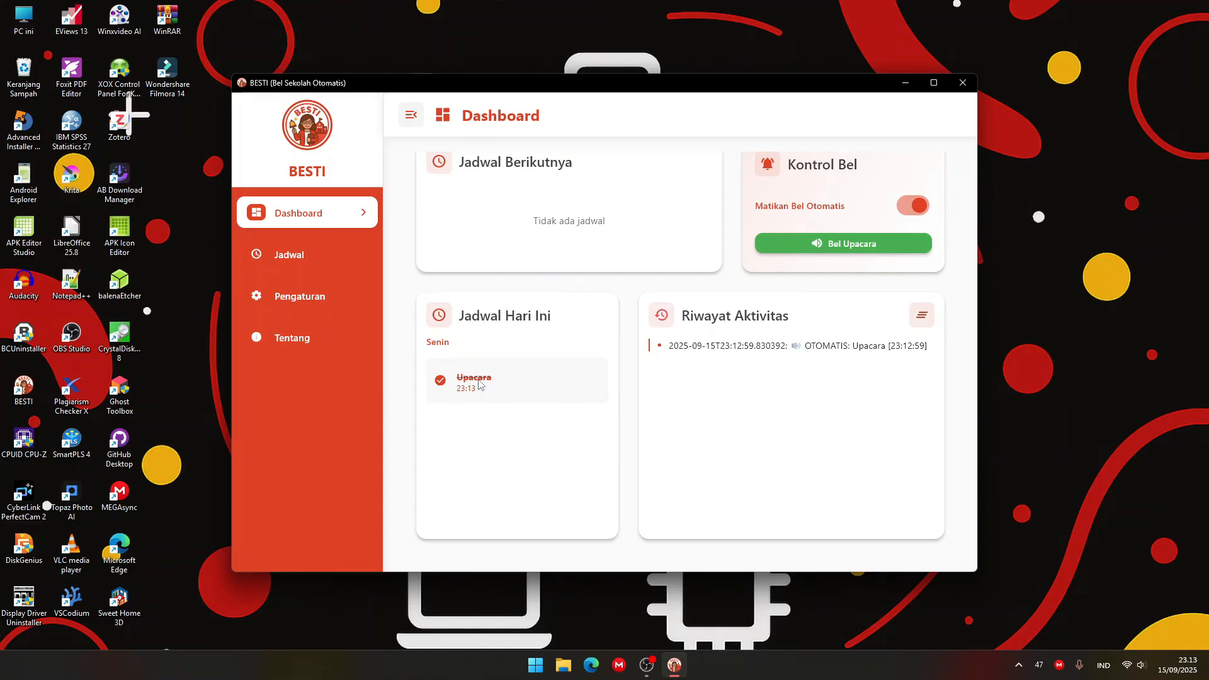
Open the Upacara entry in the Senin schedule for editing and rename the task Masuk Jam Pertama.
{"action": "left_click", "coordinate": [270, 252]}
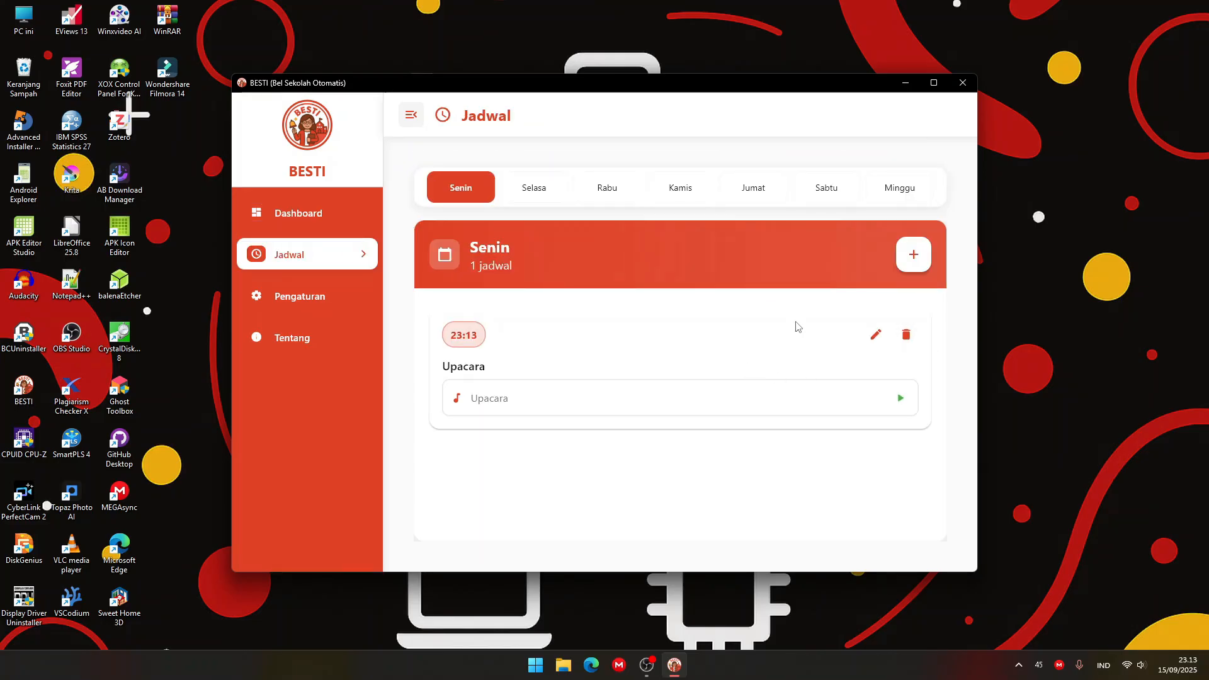
{"action": "left_click", "coordinate": [876, 340]}
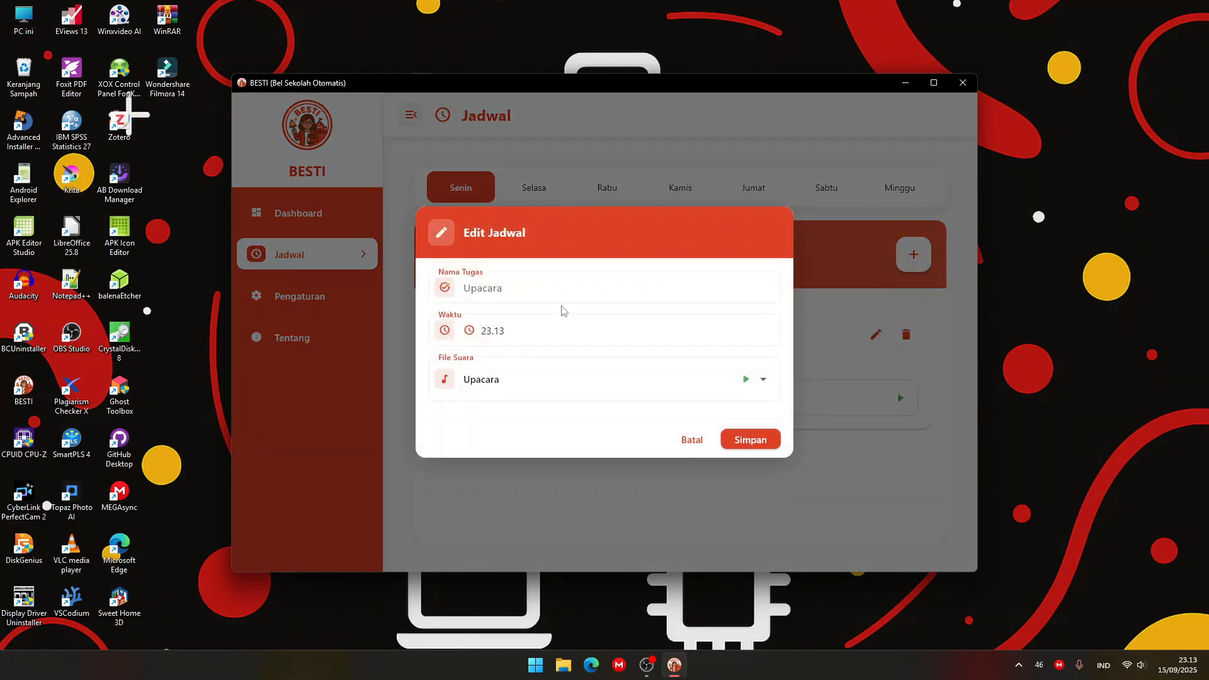
{"action": "left_click", "coordinate": [534, 289]}
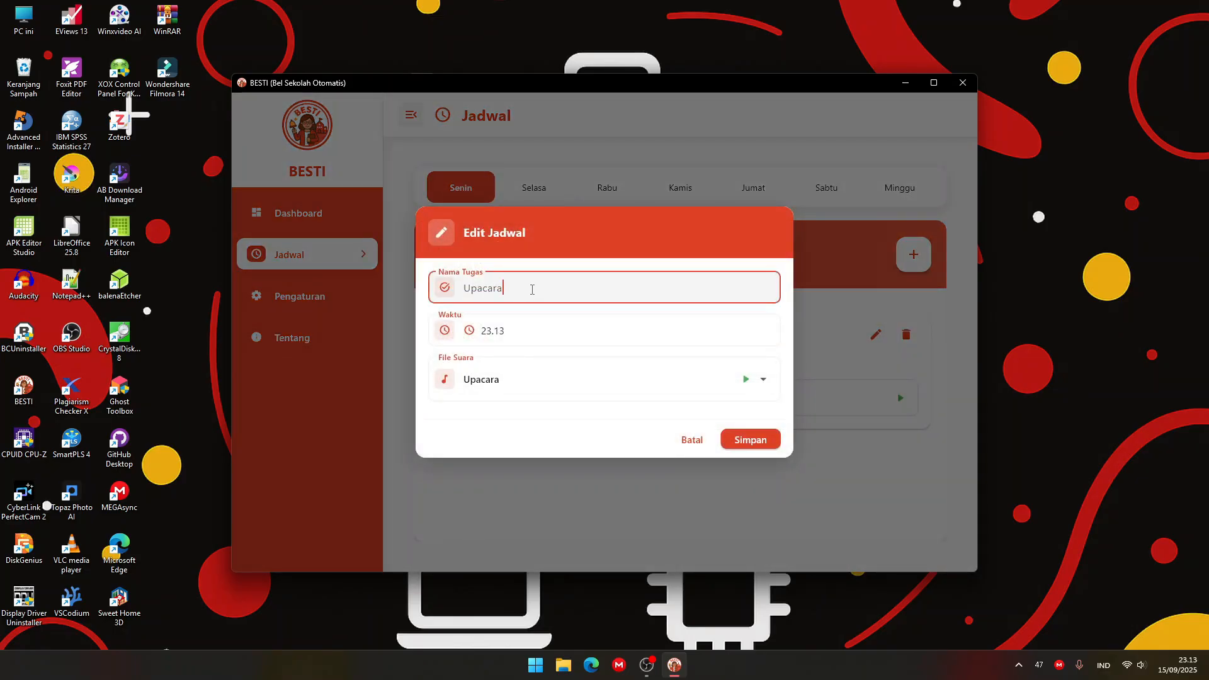
{"action": "double_click", "coordinate": [532, 289]}
{"action": "type", "text": "Masuk jam Pertama"}
{"action": "key", "text": "Left"}
{"action": "key", "text": "Left"}
{"action": "key", "text": "Left"}
{"action": "key", "text": "Left"}
{"action": "key", "text": "Left"}
{"action": "key", "text": "Left"}
{"action": "key", "text": "Left"}
{"action": "key", "text": "Left"}
{"action": "key", "text": "Left"}
{"action": "key", "text": "Left"}
{"action": "key", "text": "BackSpace"}
{"action": "type", "text": "J"}
Set the time of the Masuk Jam Pertama entry to 23.15.
{"action": "left_click", "coordinate": [558, 332]}
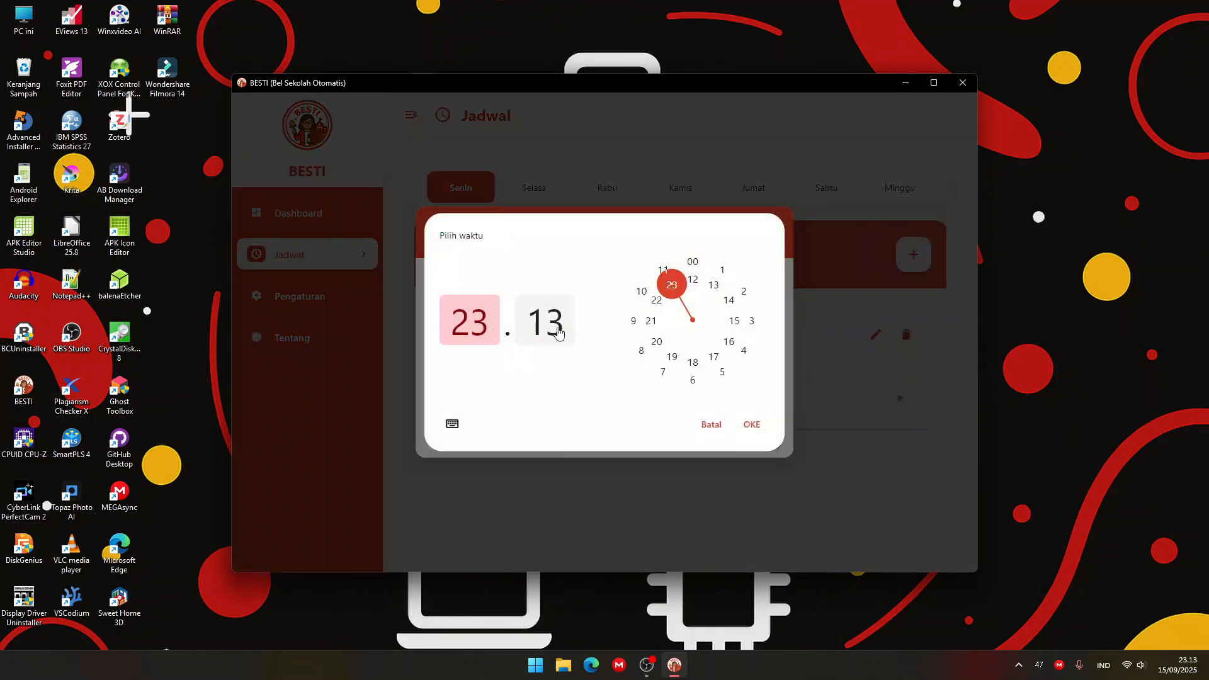
{"action": "left_click", "coordinate": [546, 320]}
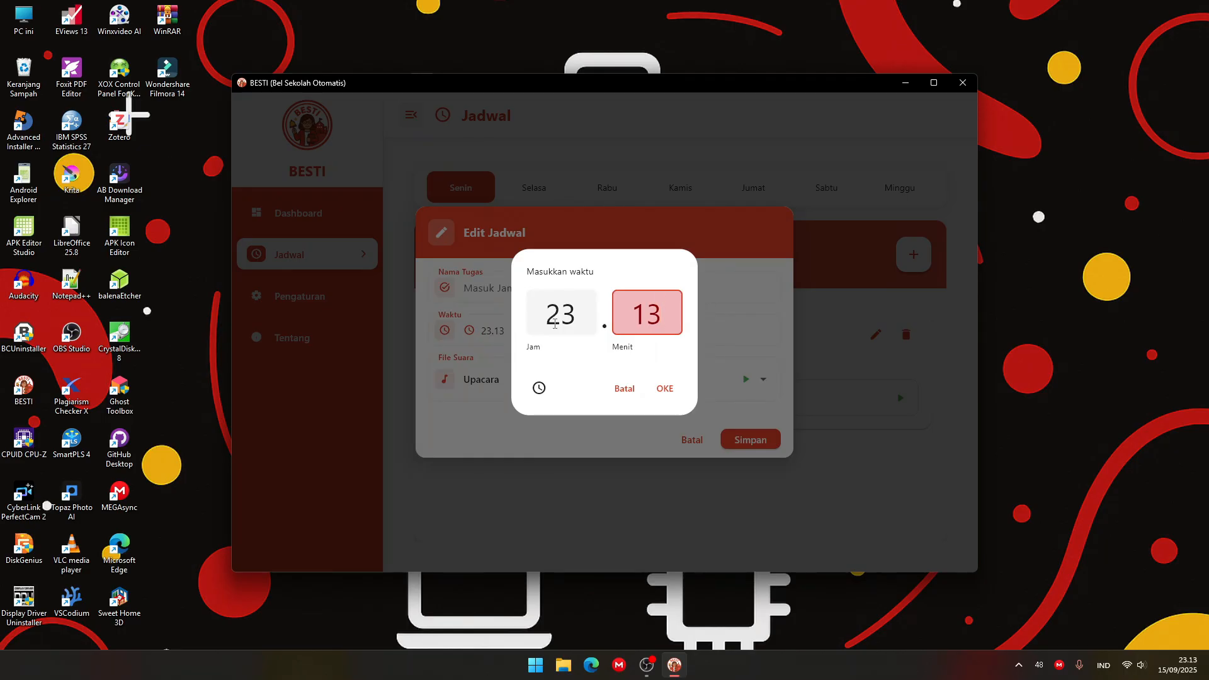
{"action": "key", "text": "BackSpace"}
{"action": "type", "text": "5"}
{"action": "left_click", "coordinate": [663, 388]}
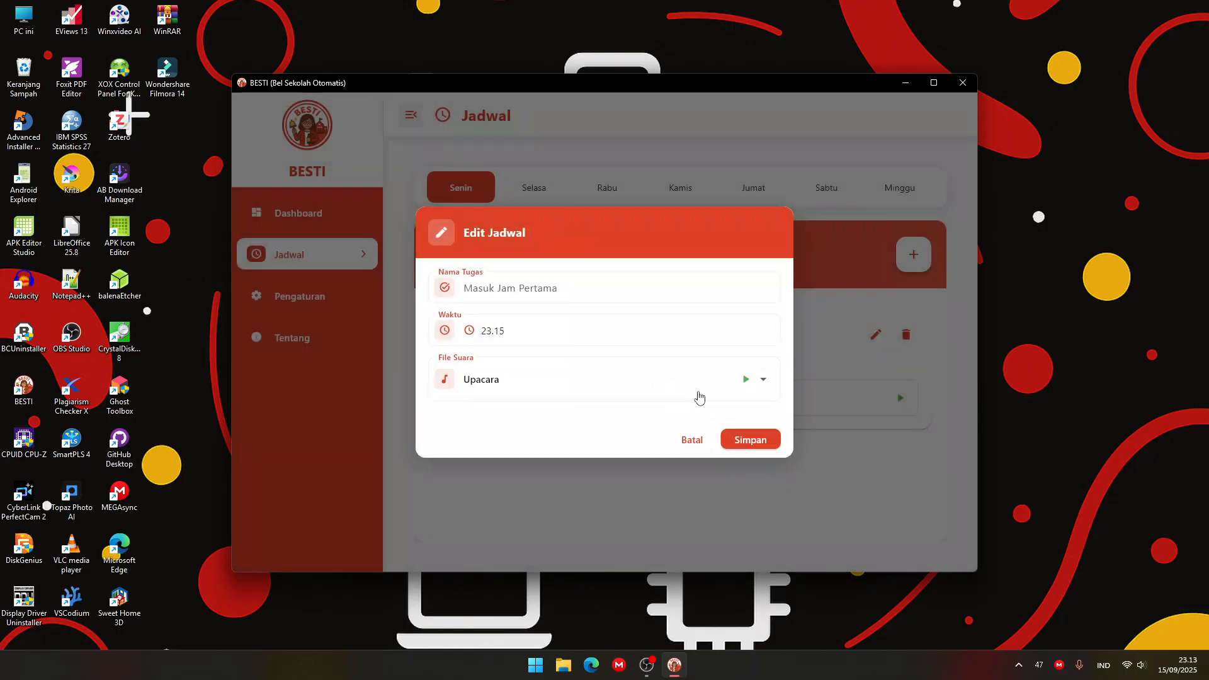
Choose the sound file Memasuki Jam Pelajaran Pertama for the entry and save the edited schedule.
{"action": "left_click", "coordinate": [667, 389]}
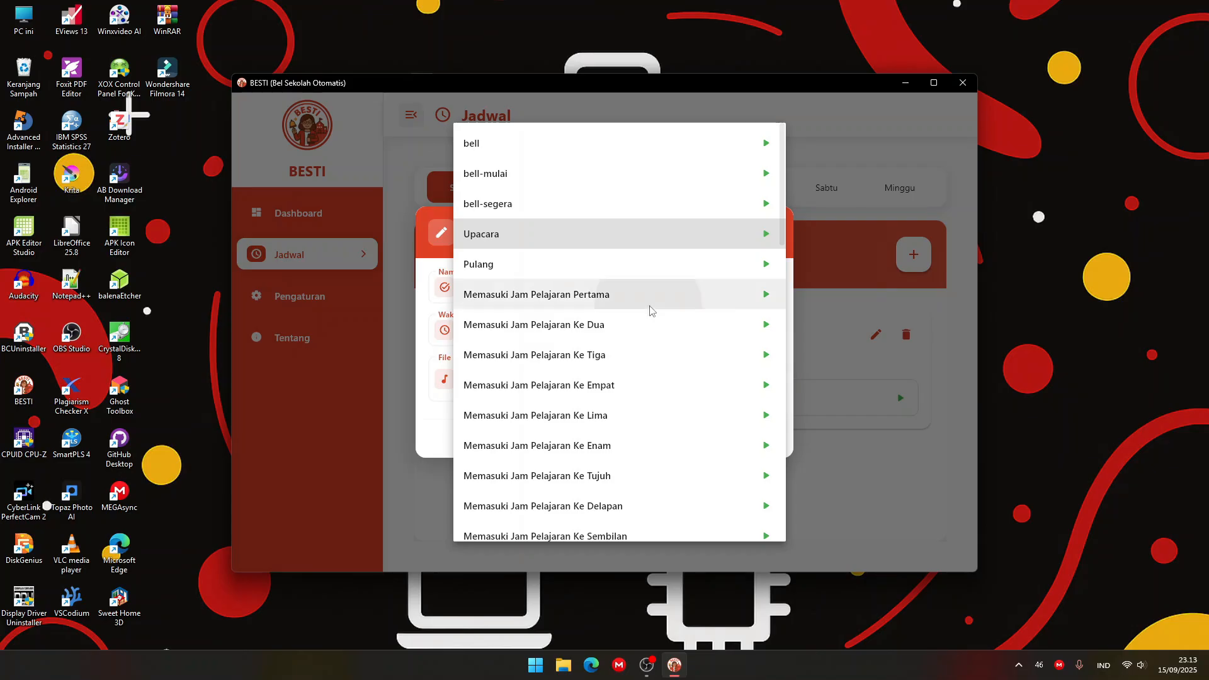
{"action": "left_click", "coordinate": [650, 311]}
{"action": "left_click", "coordinate": [748, 440]}
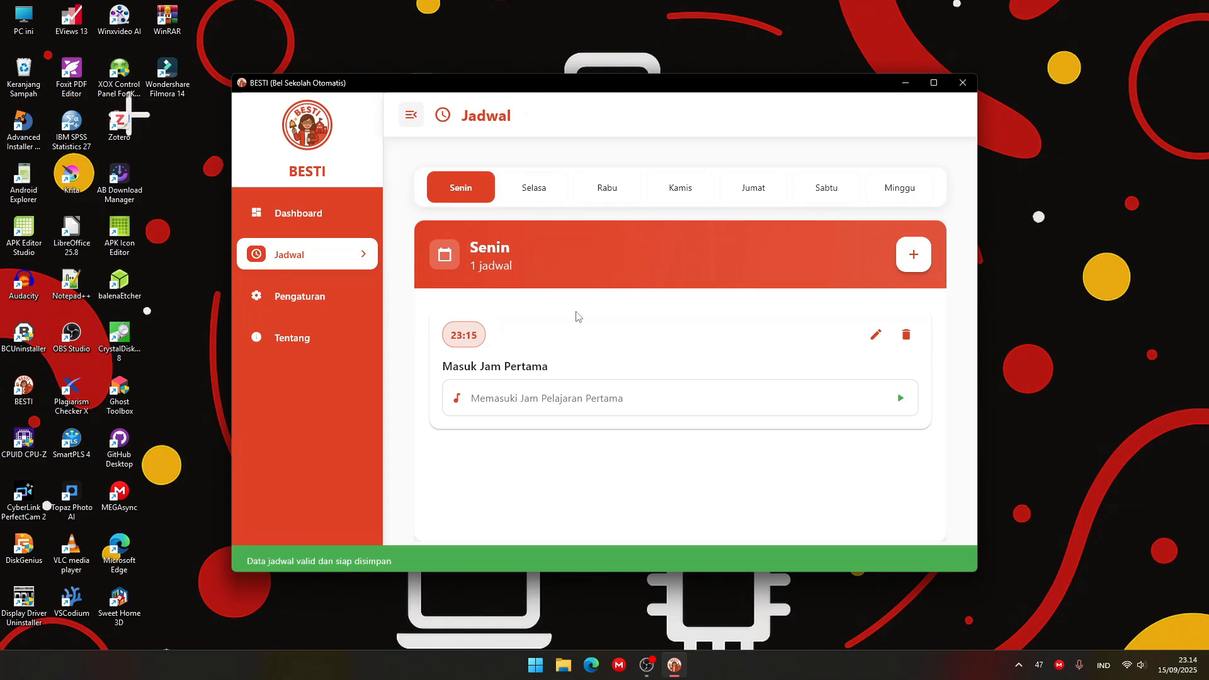
View the settings page and check the Masuk Jam Pertama bell in the dashboard's schedule and activity history.
{"action": "left_click", "coordinate": [300, 297]}
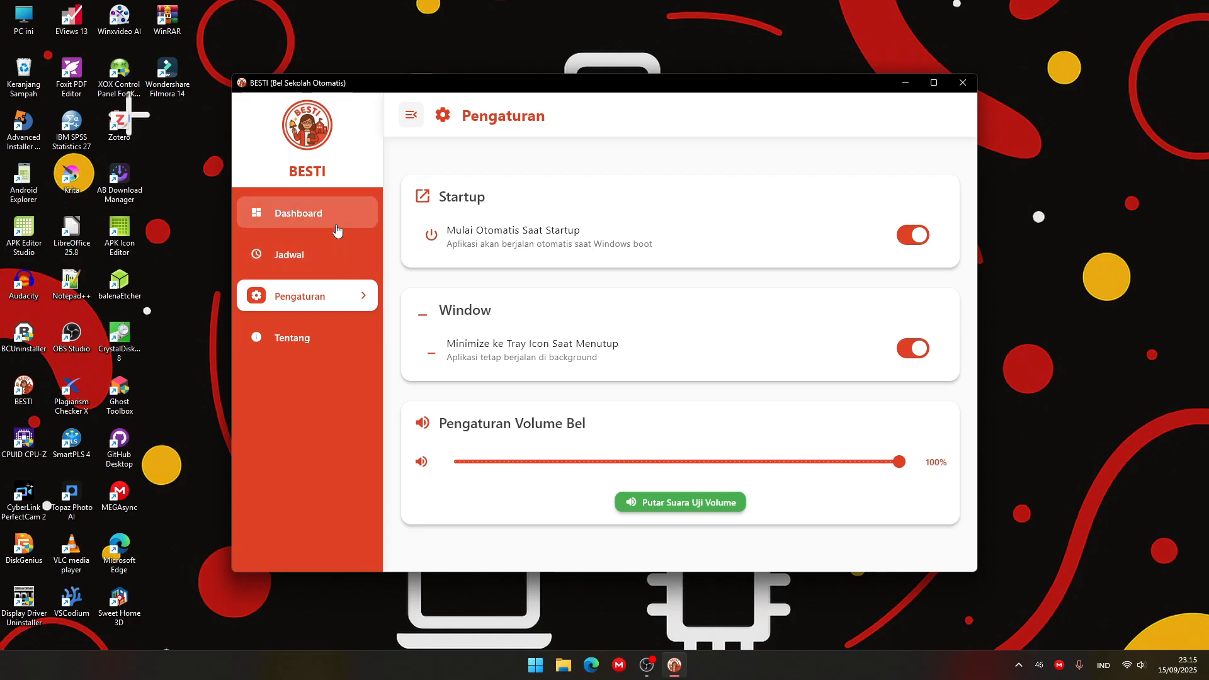
{"action": "left_click", "coordinate": [296, 213]}
{"action": "scroll", "coordinate": [661, 299], "scroll_direction": "down", "scroll_amount": 2}
{"action": "scroll", "coordinate": [660, 298], "scroll_direction": "down", "scroll_amount": 3}
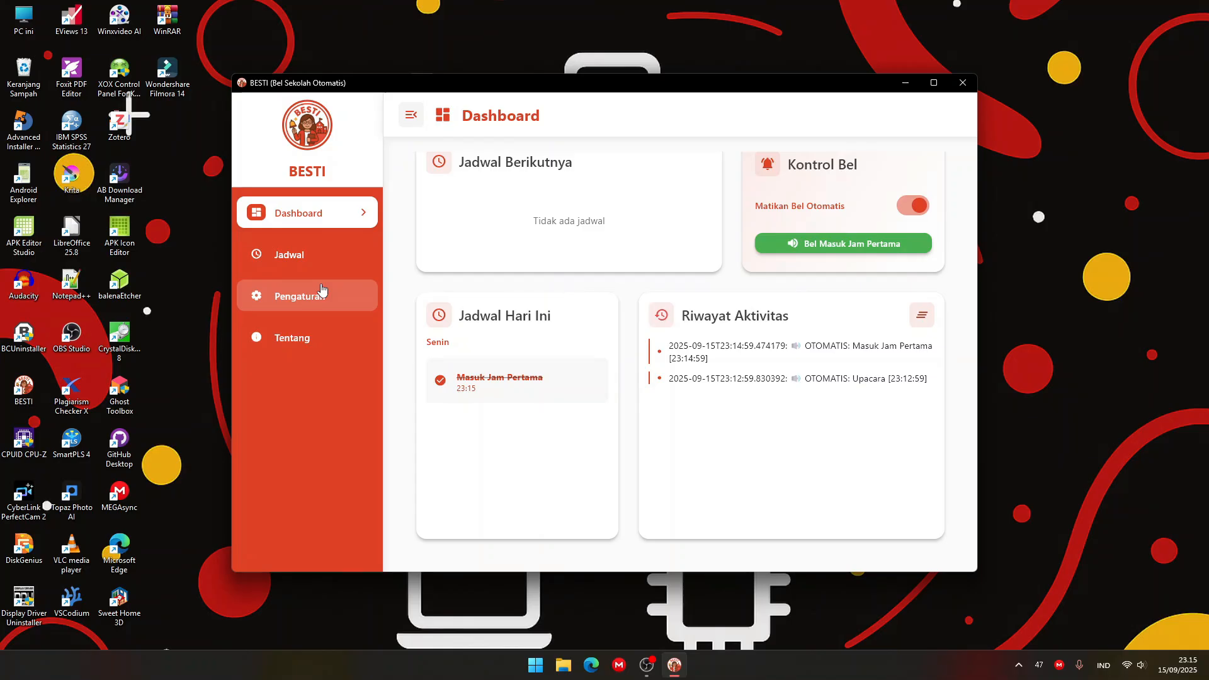
Return to the settings, examine the Minimize ke Tray Icon Saat Menutup option and look at the hidden system tray icons.
{"action": "left_click", "coordinate": [322, 290]}
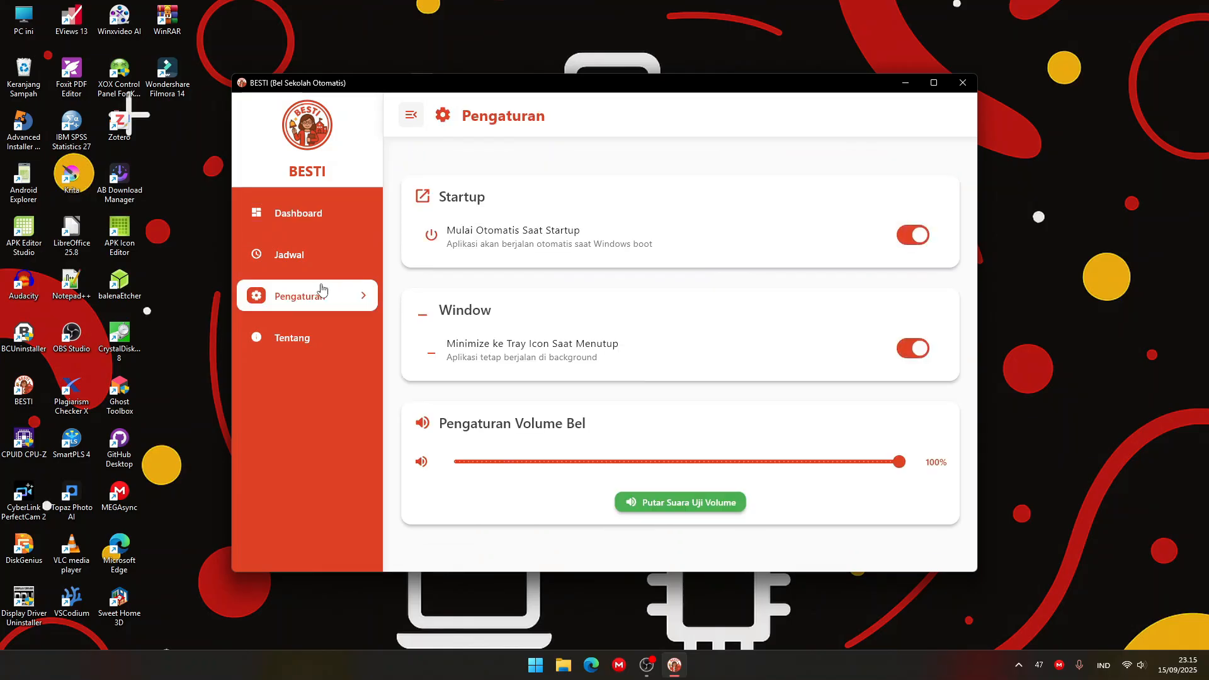
{"action": "left_click", "coordinate": [736, 356]}
{"action": "left_click", "coordinate": [736, 356]}
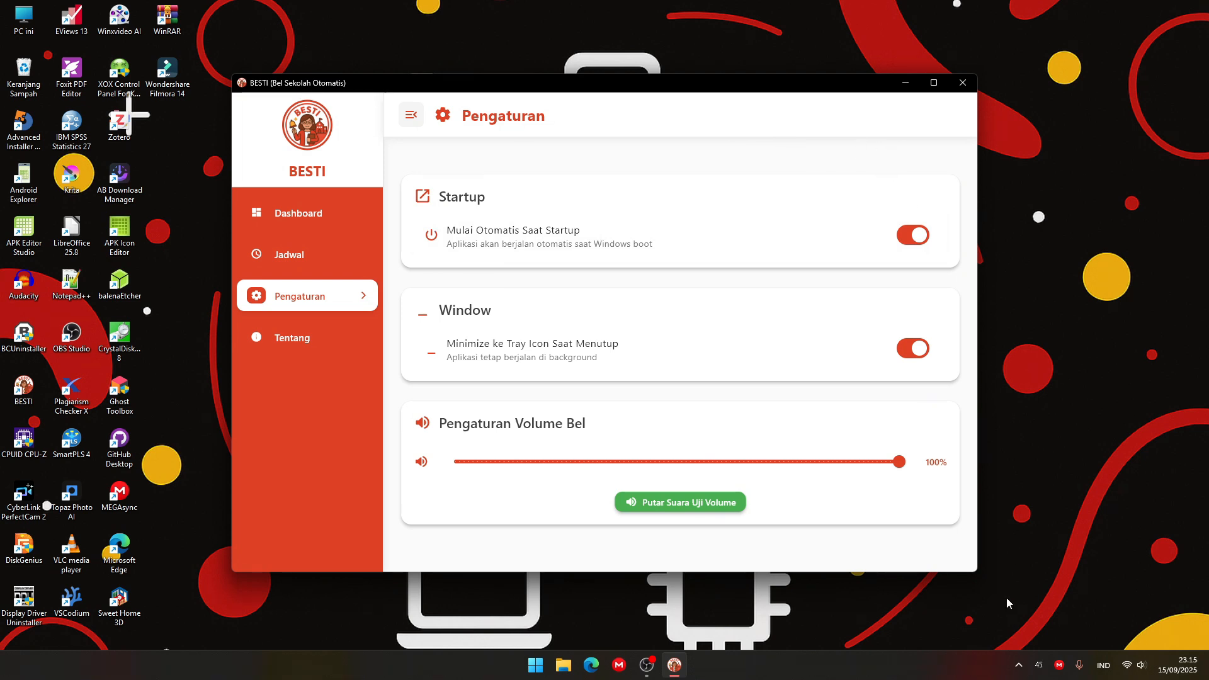
{"action": "left_click", "coordinate": [1017, 664]}
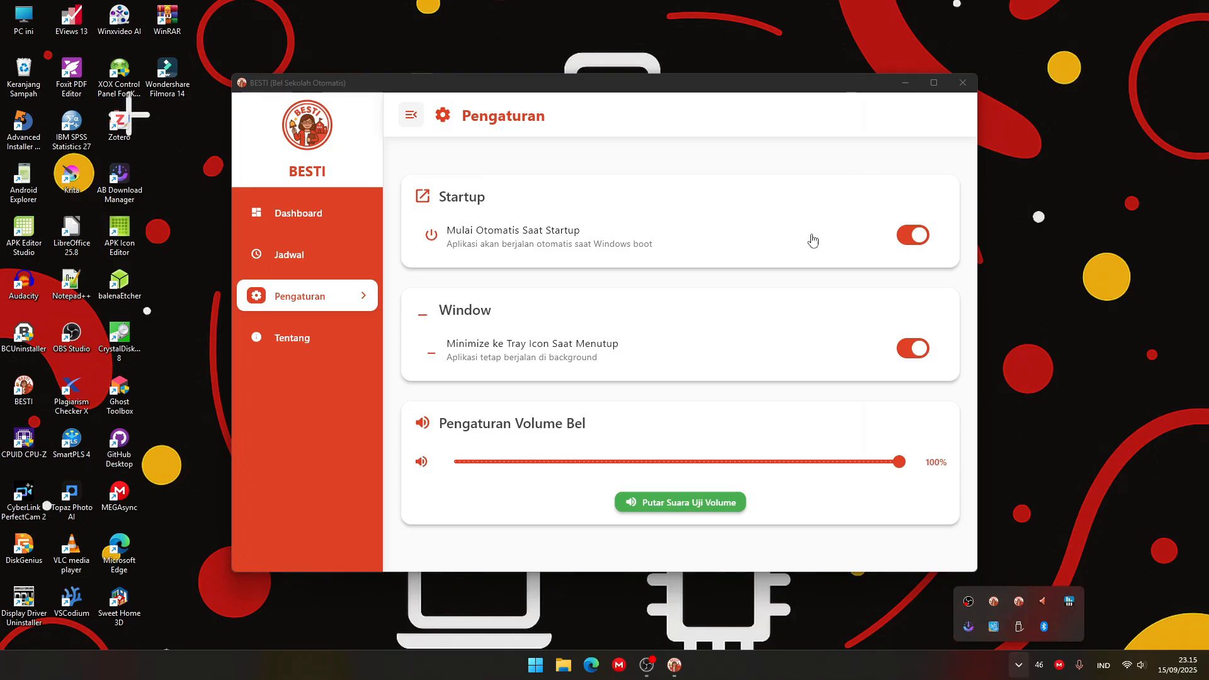
{"action": "left_click", "coordinate": [807, 178]}
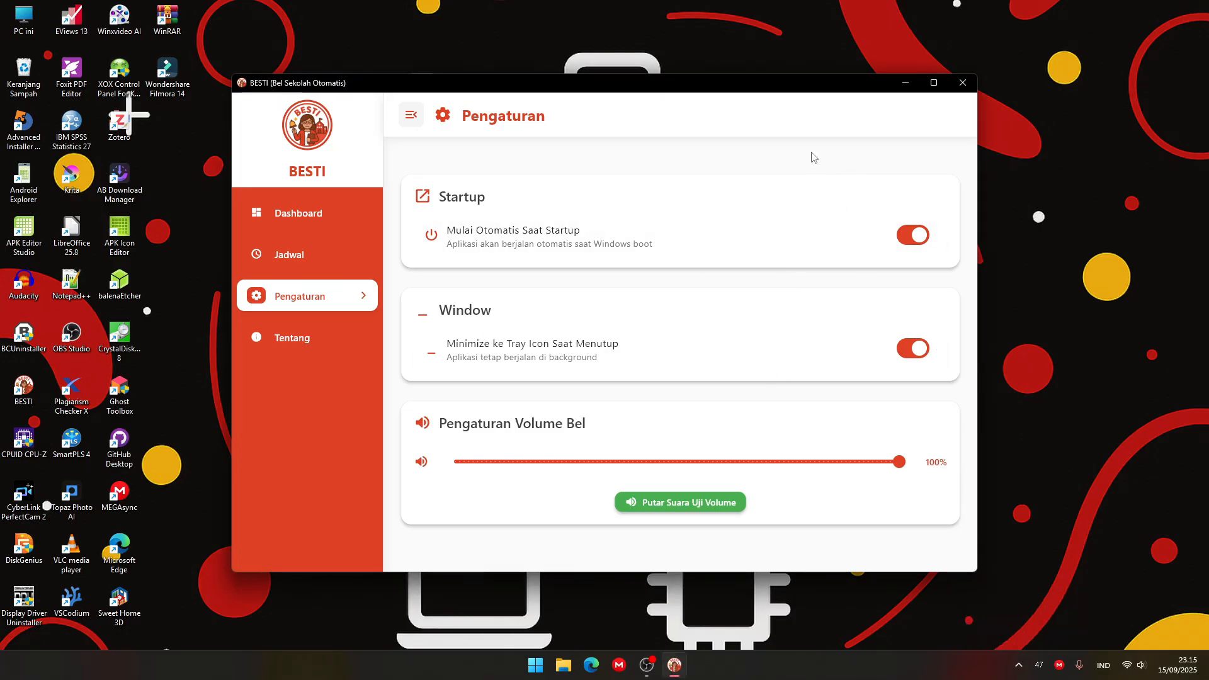
Close the BESTI window to the system tray and reopen it from there with Buka Aplikasi.
{"action": "left_click", "coordinate": [963, 83]}
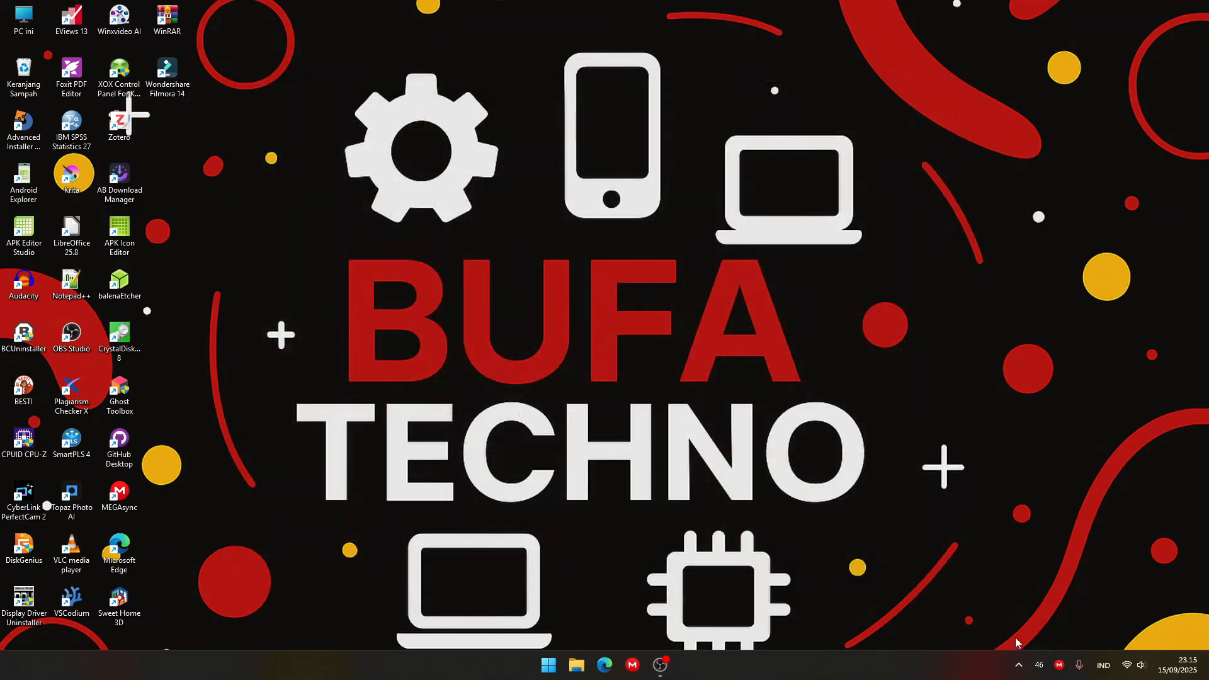
{"action": "left_click", "coordinate": [1018, 665]}
{"action": "right_click", "coordinate": [1019, 601]}
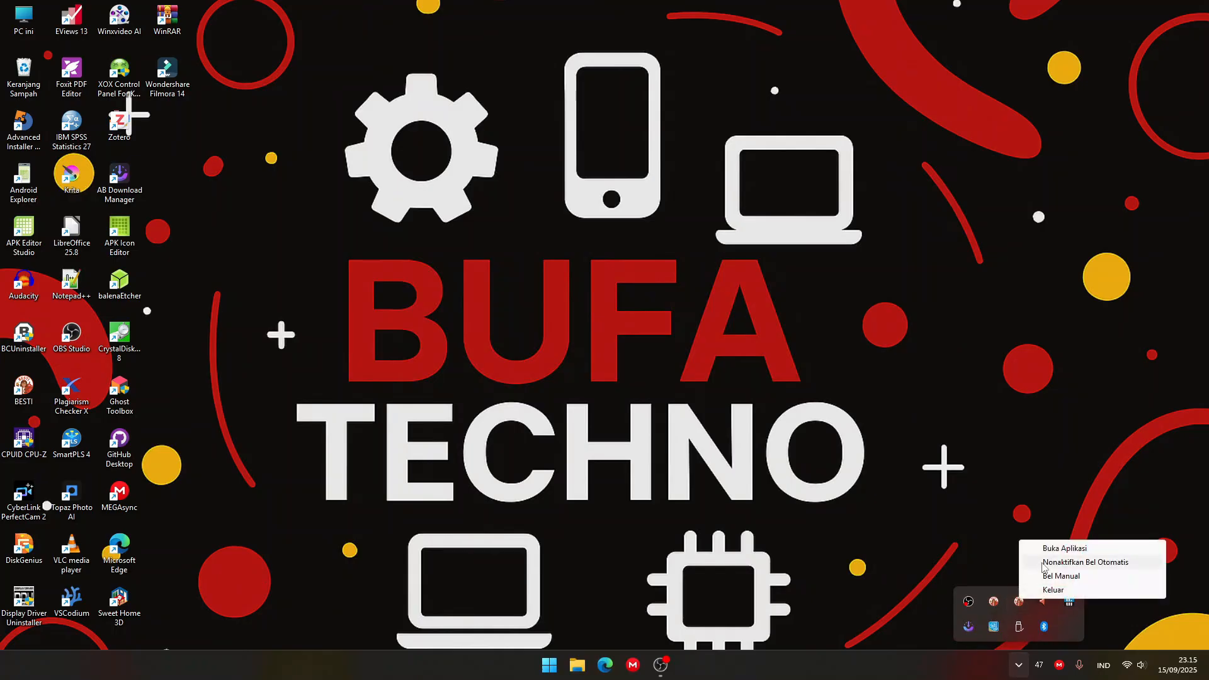
{"action": "left_click", "coordinate": [1058, 548]}
{"action": "left_click", "coordinate": [346, 303]}
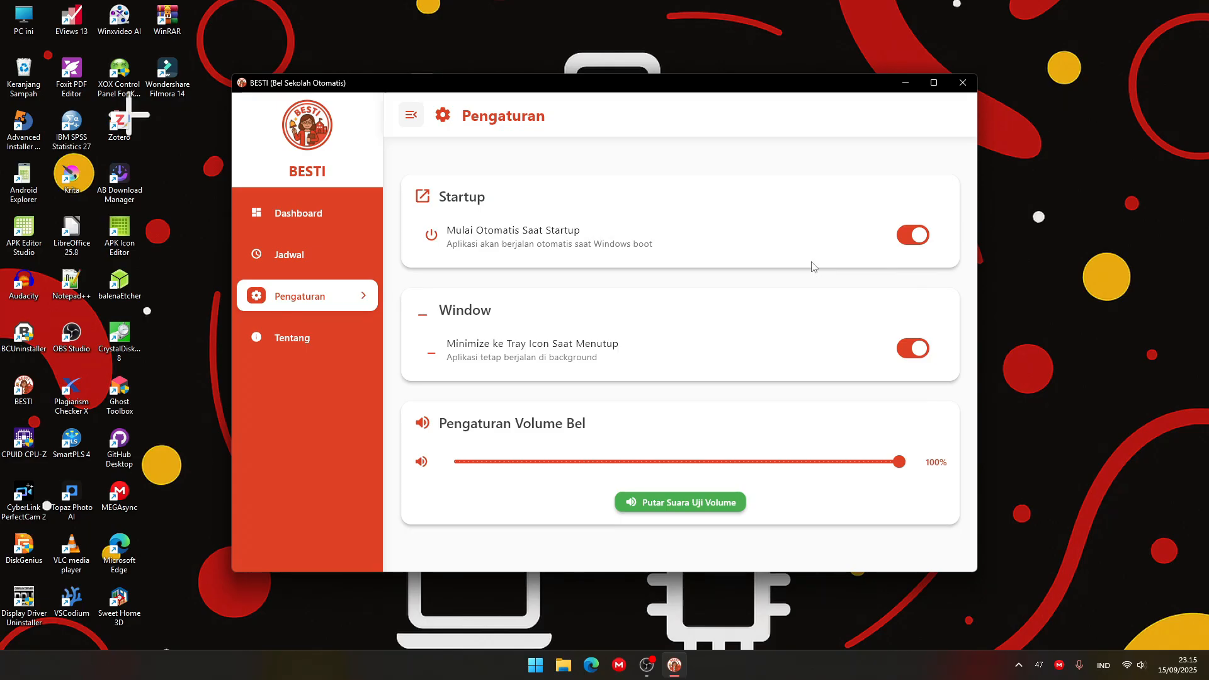
Ring the manual bell from BESTI's system tray menu and stop the sound from there.
{"action": "left_click", "coordinate": [1018, 666]}
{"action": "right_click", "coordinate": [1018, 609]}
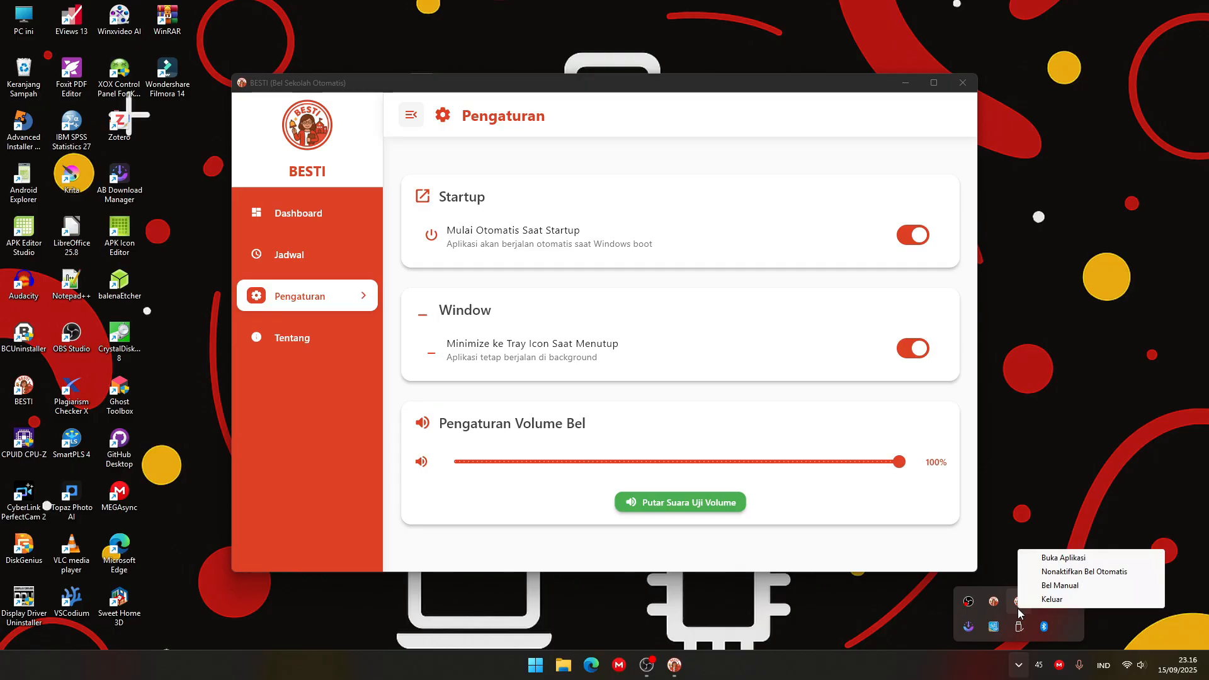
{"action": "left_click", "coordinate": [1069, 585]}
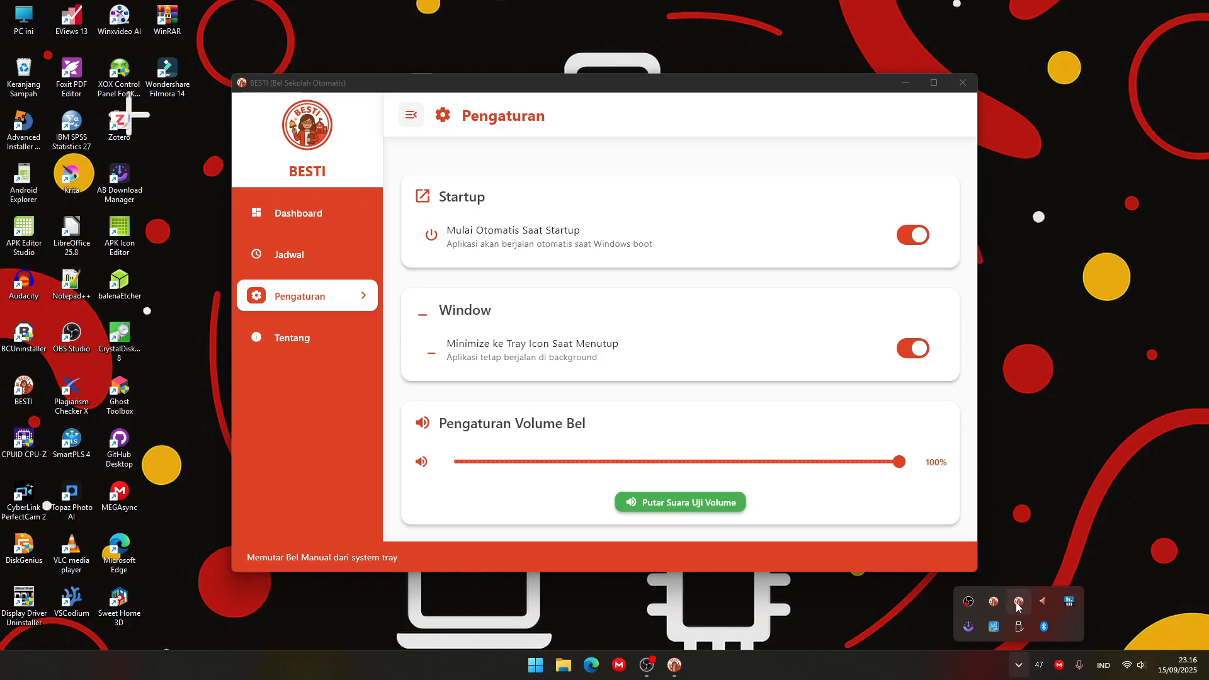
{"action": "right_click", "coordinate": [1021, 603]}
{"action": "left_click", "coordinate": [1064, 579]}
Deactivate the automatic bell from BESTI's system tray menu and activate it again.
{"action": "right_click", "coordinate": [1025, 604]}
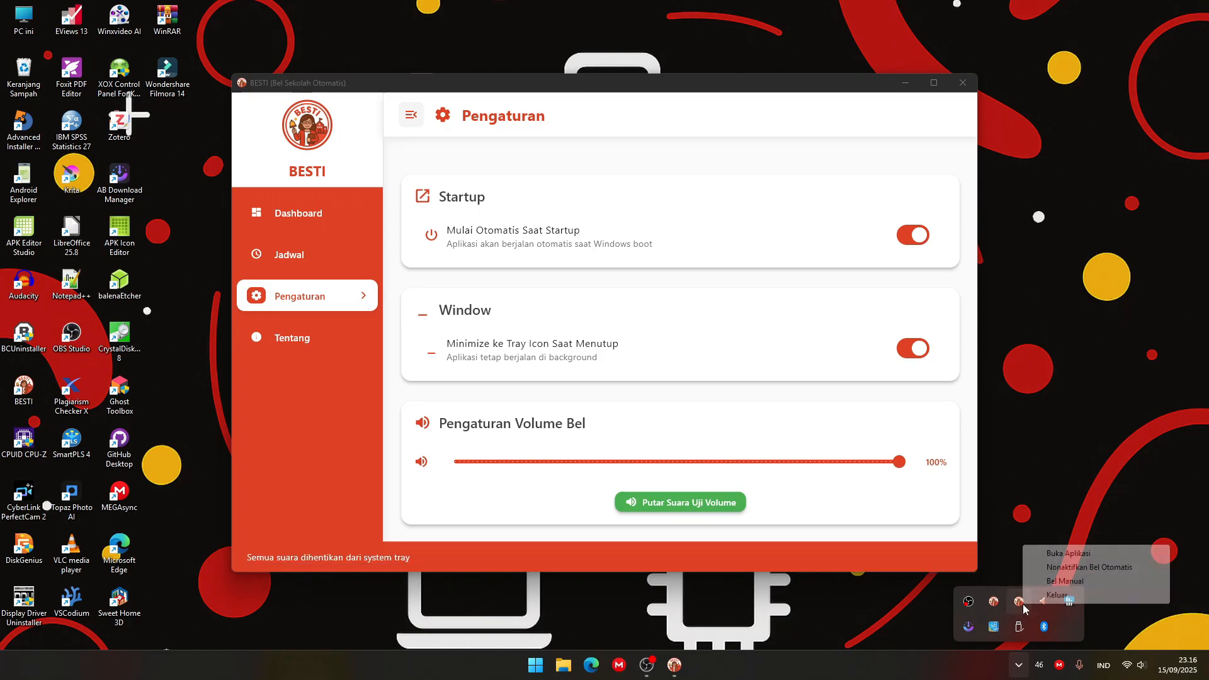
{"action": "left_click", "coordinate": [1064, 569]}
{"action": "right_click", "coordinate": [1020, 603]}
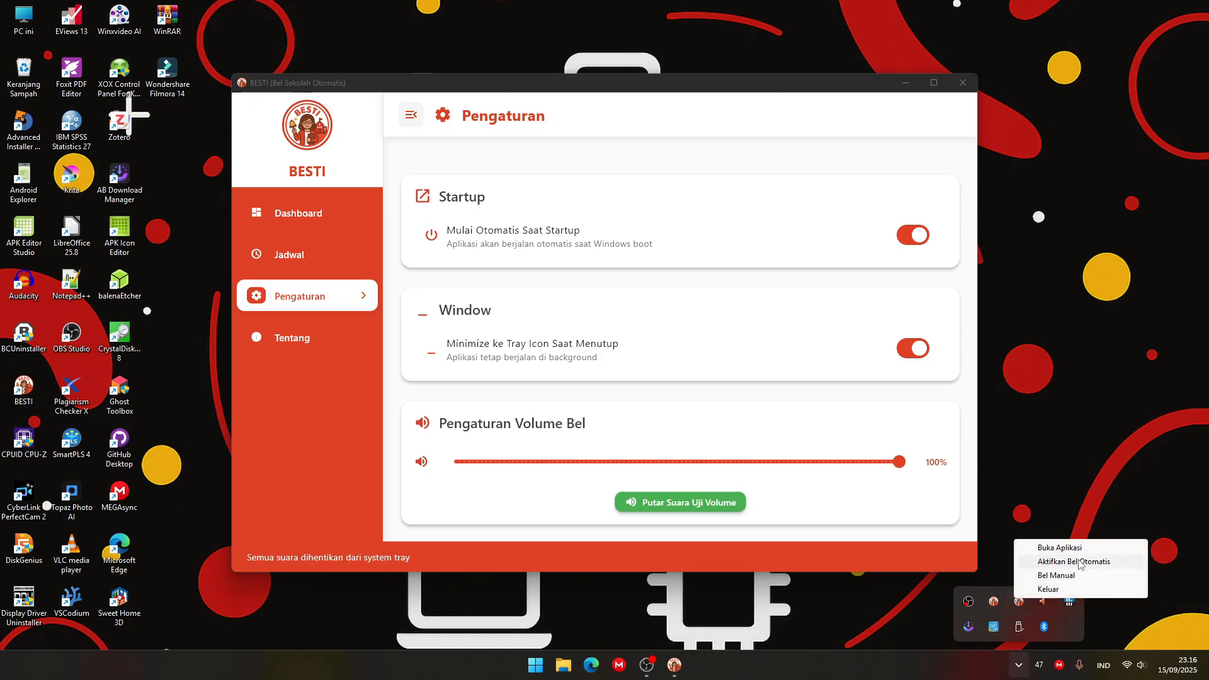
{"action": "left_click", "coordinate": [1079, 561]}
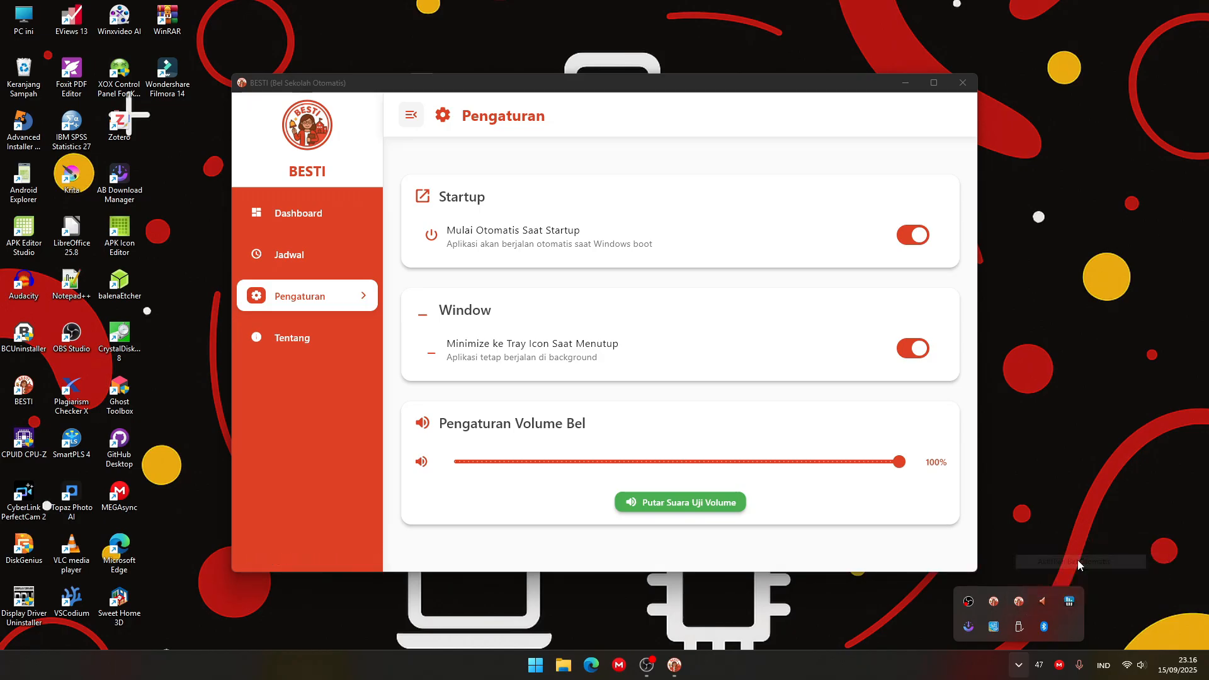
{"action": "left_click", "coordinate": [1009, 605]}
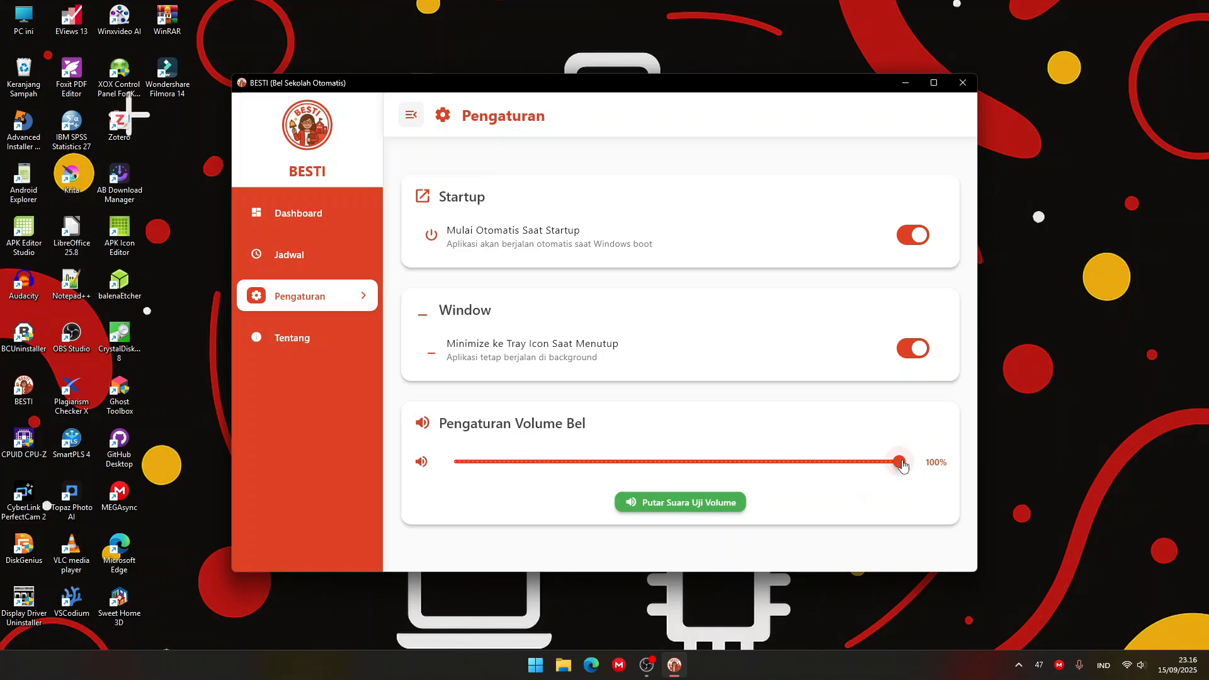
Lower the bell volume to 20%, mute it at 0% and restore it to 100%.
{"action": "left_click_drag", "start_coordinate": [902, 465], "coordinate": [541, 471]}
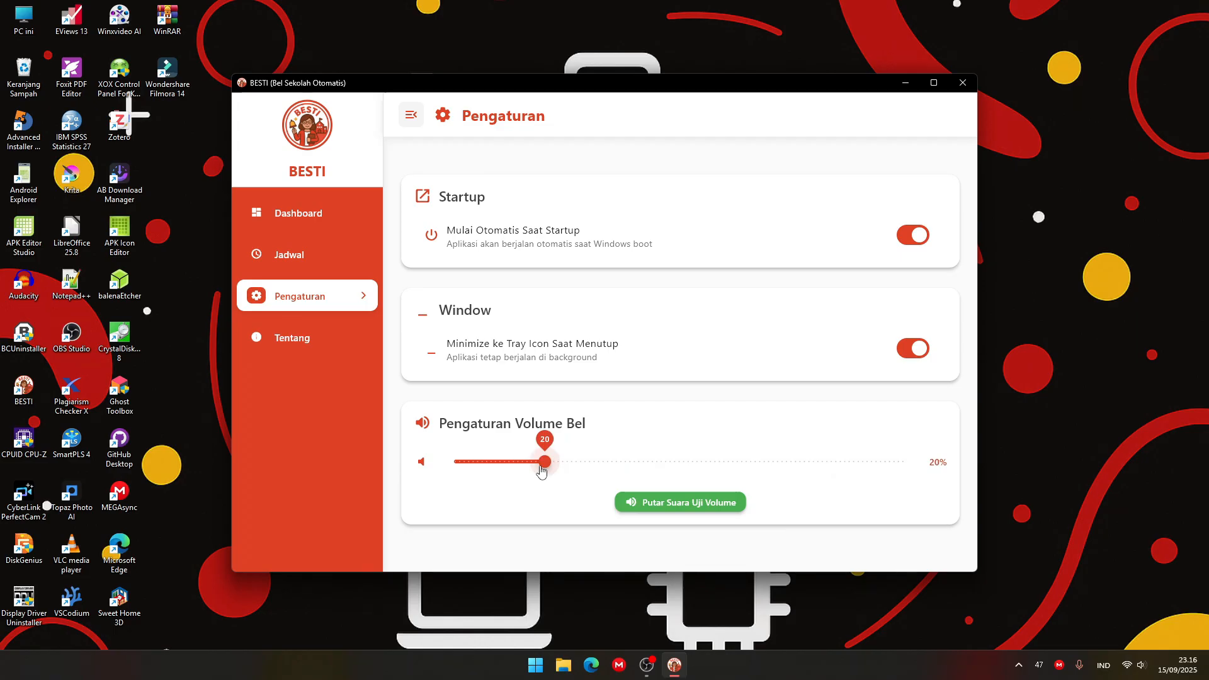
{"action": "left_click_drag", "start_coordinate": [541, 470], "coordinate": [271, 459]}
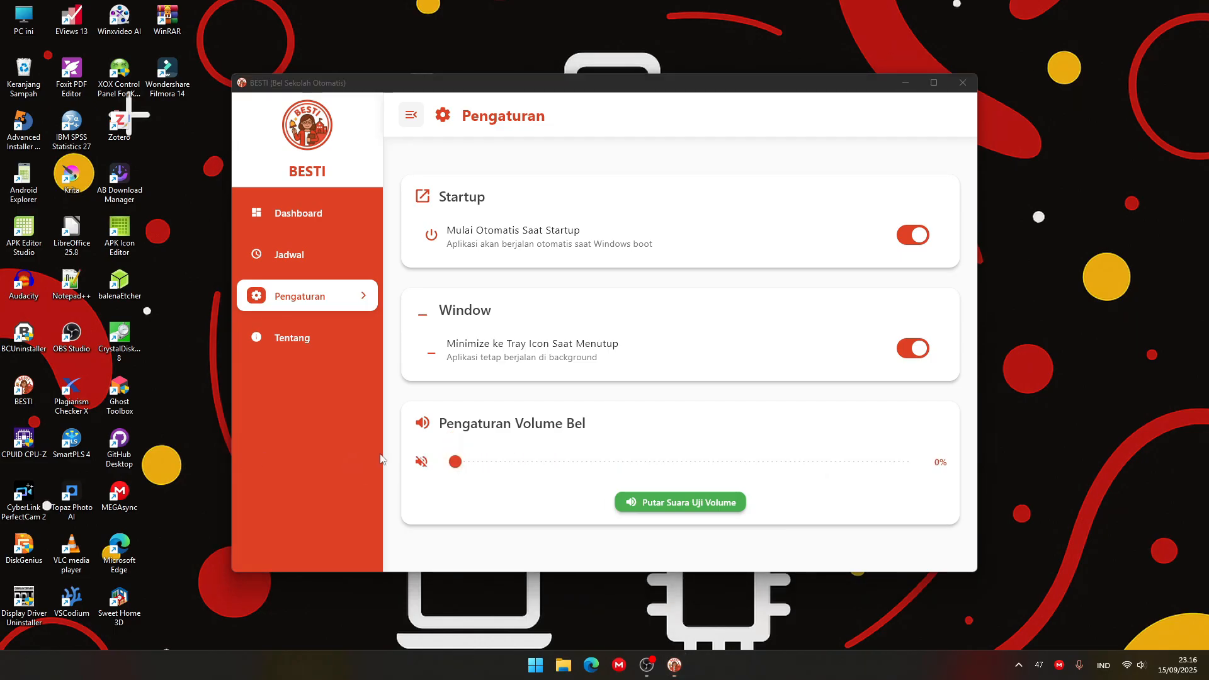
{"action": "left_click_drag", "start_coordinate": [455, 463], "coordinate": [1149, 460]}
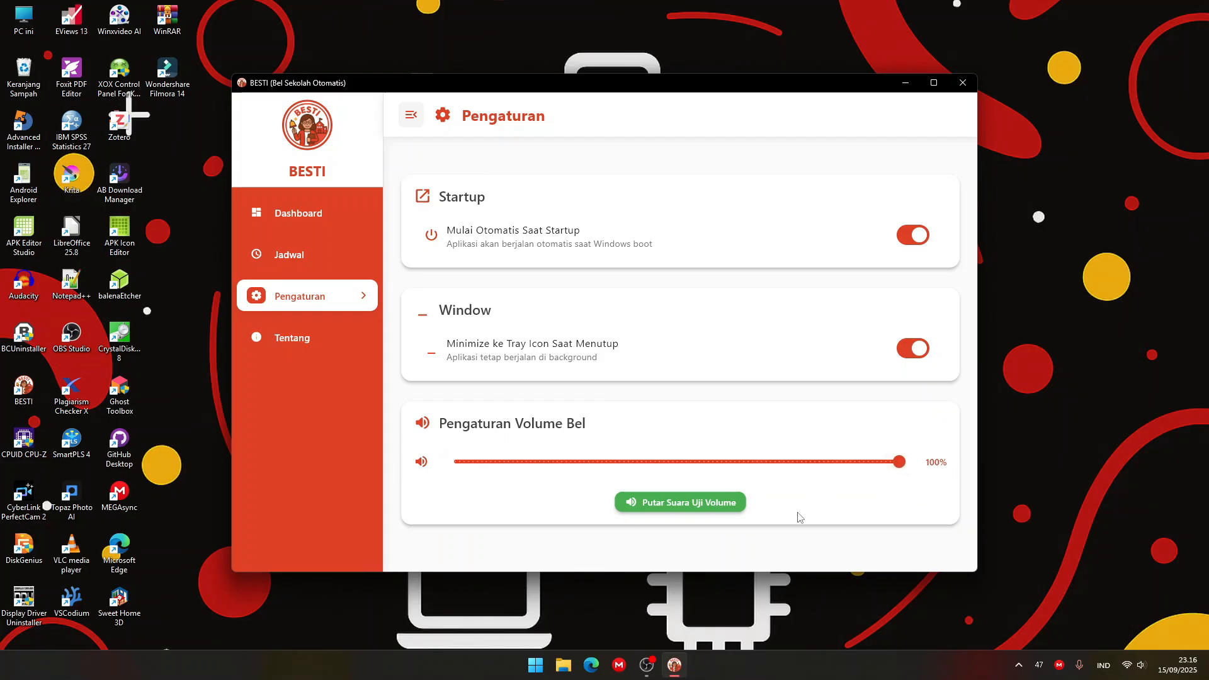
Play the volume test sound at 100% and stop it.
{"action": "left_click", "coordinate": [680, 499]}
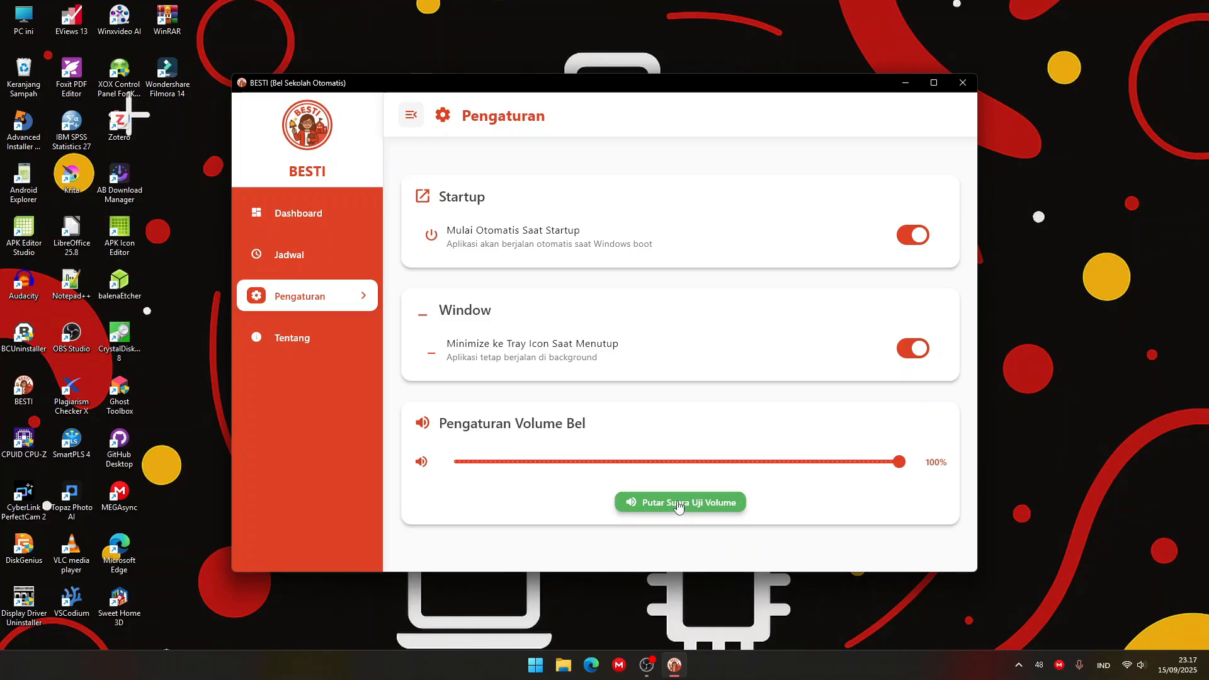
{"action": "left_click", "coordinate": [681, 505]}
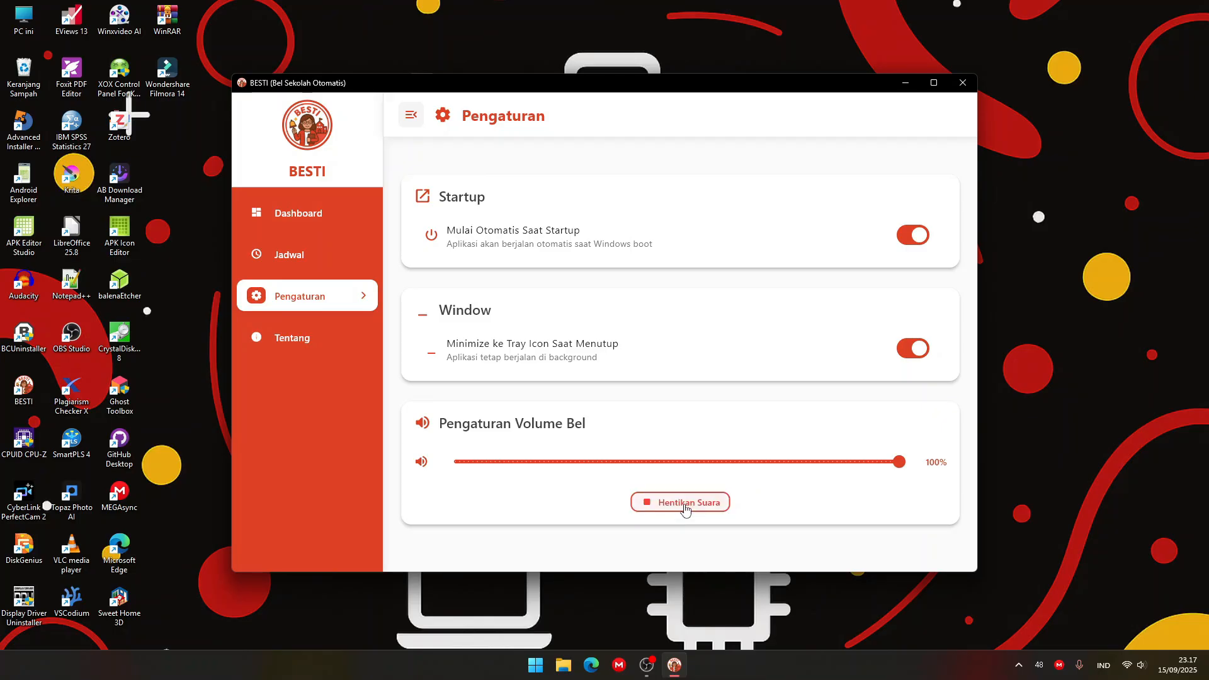
{"action": "left_click", "coordinate": [686, 509]}
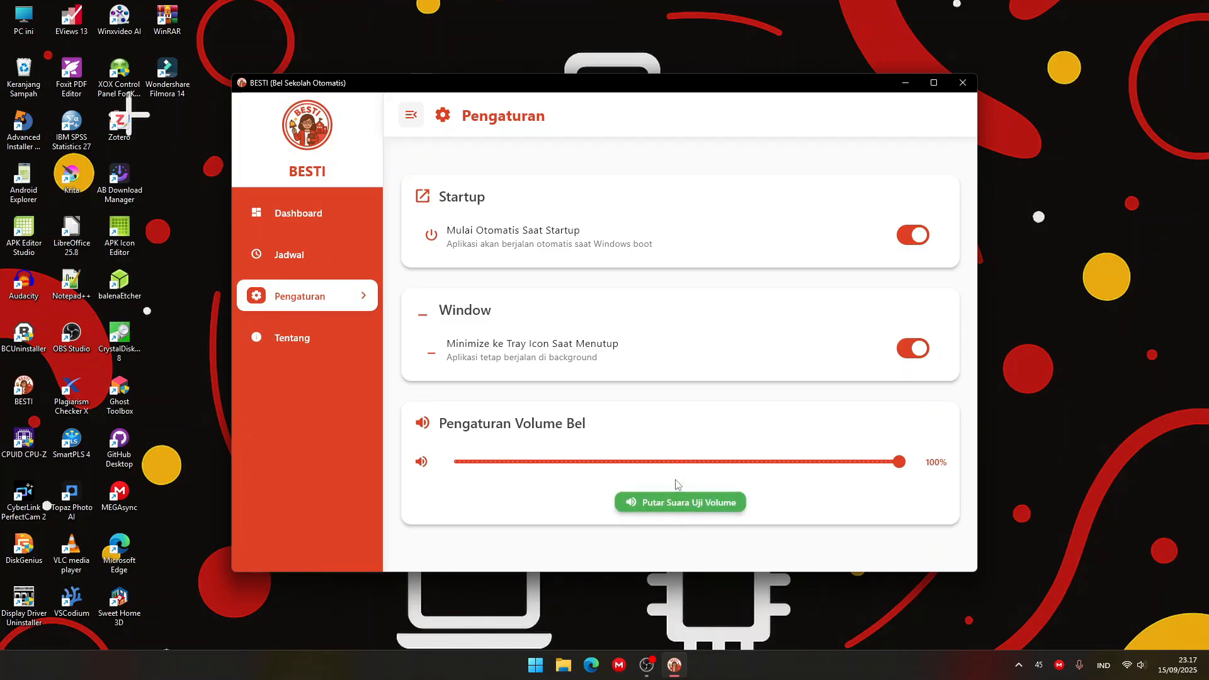
Test the bell sound at 50% volume and restore the bell volume to 100%.
{"action": "left_click", "coordinate": [678, 461]}
{"action": "left_click", "coordinate": [681, 505]}
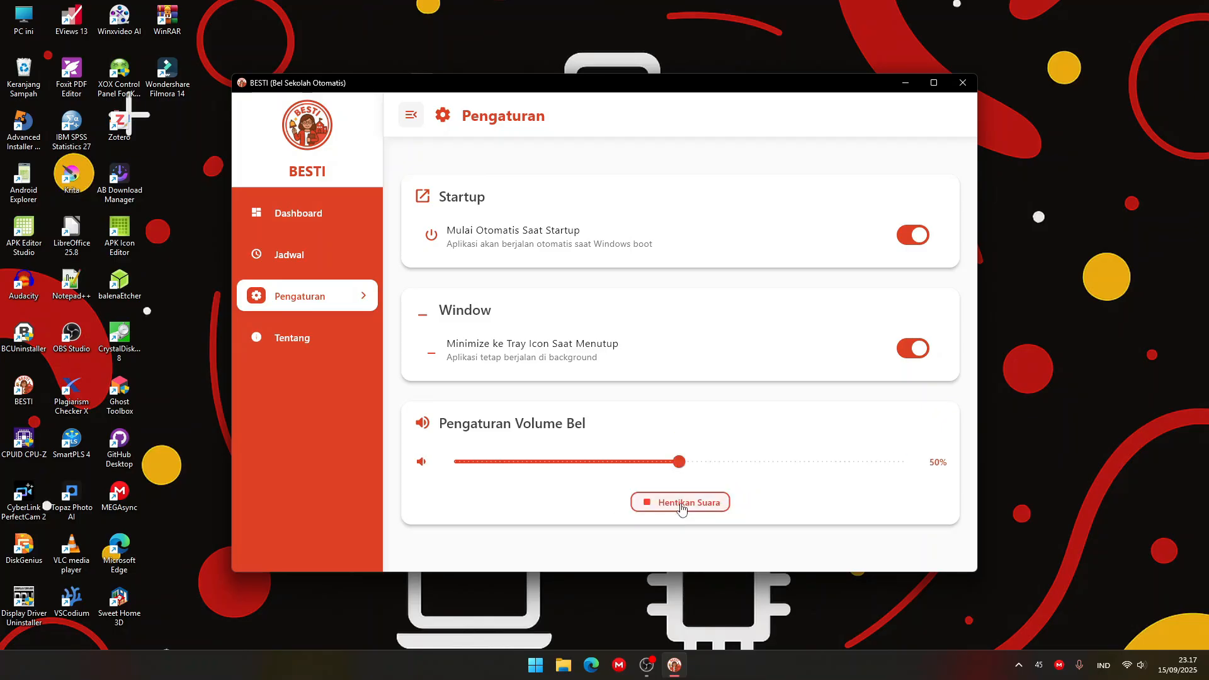
{"action": "left_click", "coordinate": [681, 506]}
{"action": "left_click", "coordinate": [682, 504]}
{"action": "left_click_drag", "start_coordinate": [680, 468], "coordinate": [981, 468]}
Check the bell controls, today's schedule and activity history on the dashboard, and return to the settings page.
{"action": "left_click", "coordinate": [314, 214]}
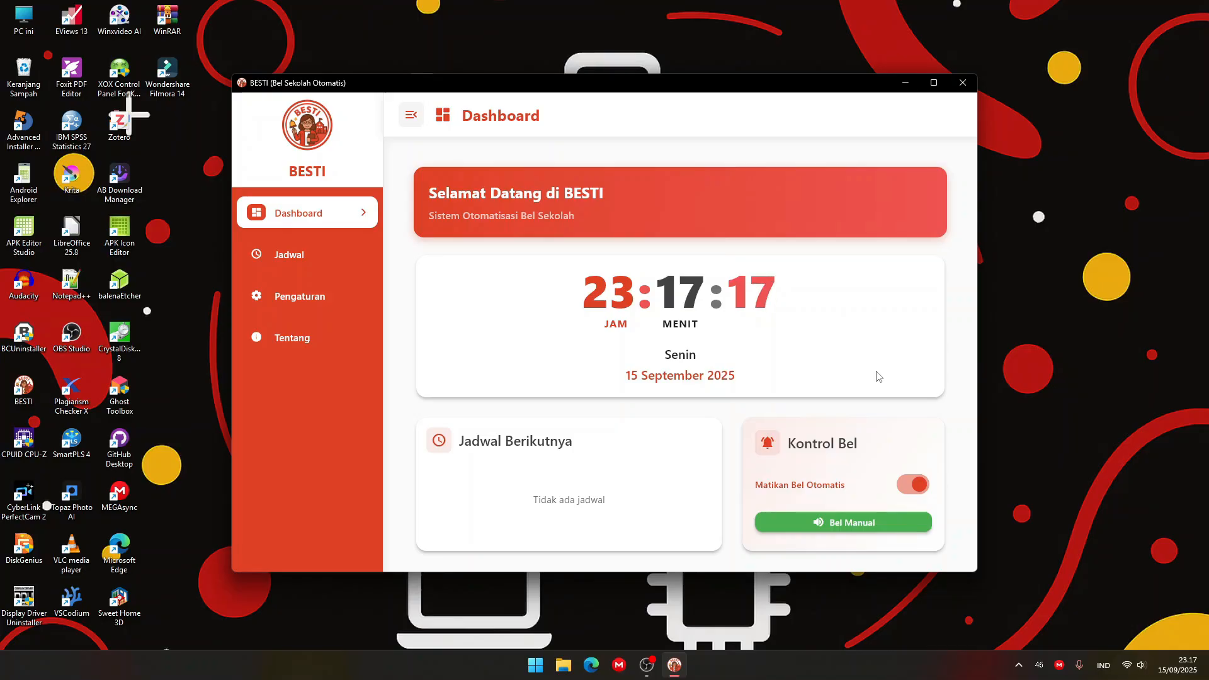
{"action": "scroll", "coordinate": [758, 408], "scroll_direction": "down", "scroll_amount": 2}
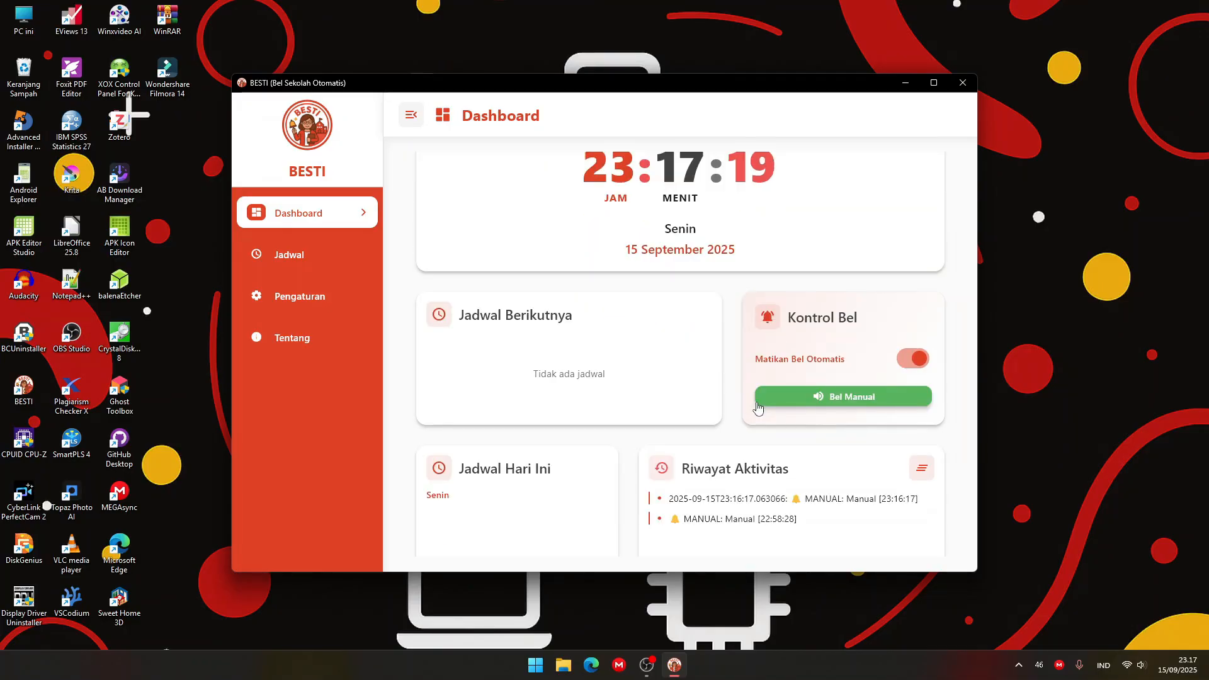
{"action": "scroll", "coordinate": [758, 408], "scroll_direction": "down", "scroll_amount": 2}
{"action": "scroll", "coordinate": [758, 408], "scroll_direction": "down", "scroll_amount": 1}
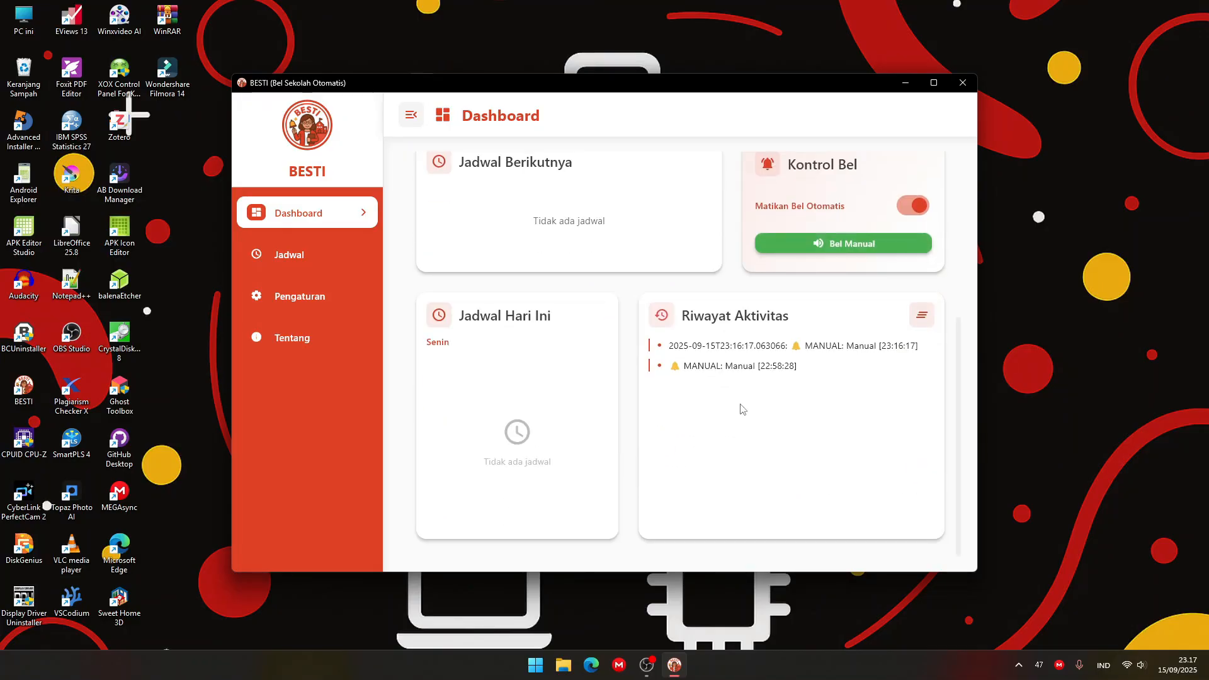
{"action": "scroll", "coordinate": [413, 277], "scroll_direction": "up", "scroll_amount": 3}
{"action": "left_click", "coordinate": [334, 292]}
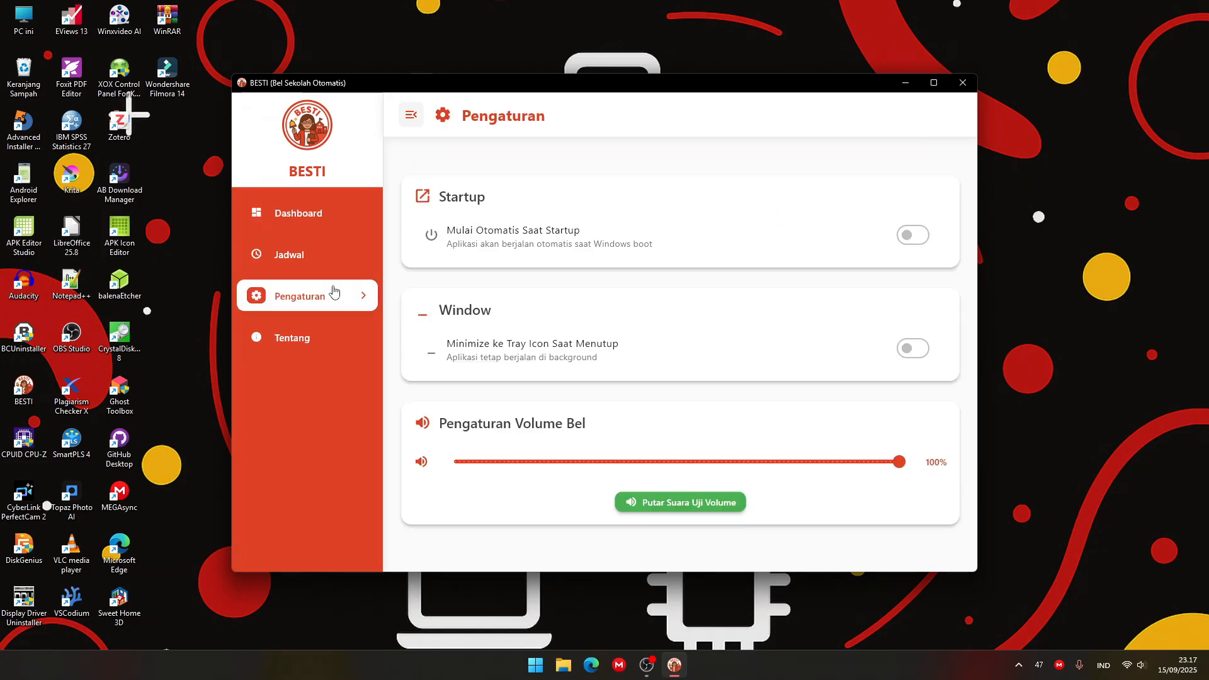